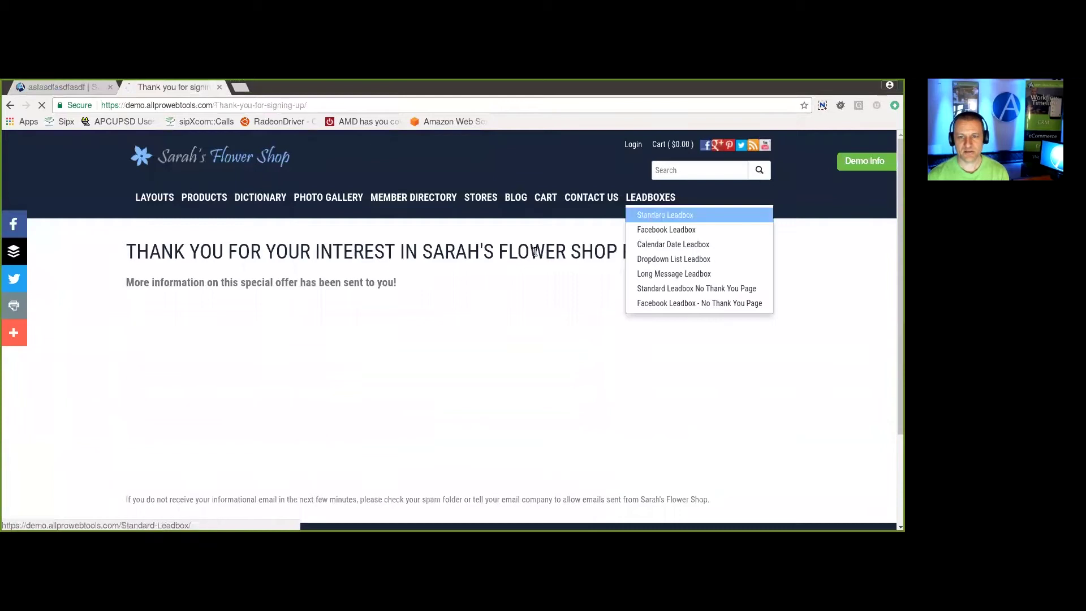
- Fill in the Standard Leadbox form on the flower shop site with a test name and email address
{"action": "left_click", "coordinate": [183, 259]}
{"action": "type", "text": "werwerwerwer"}
{"action": "left_click", "coordinate": [181, 295]}
{"action": "type", "text": "wrwerwe@a"}
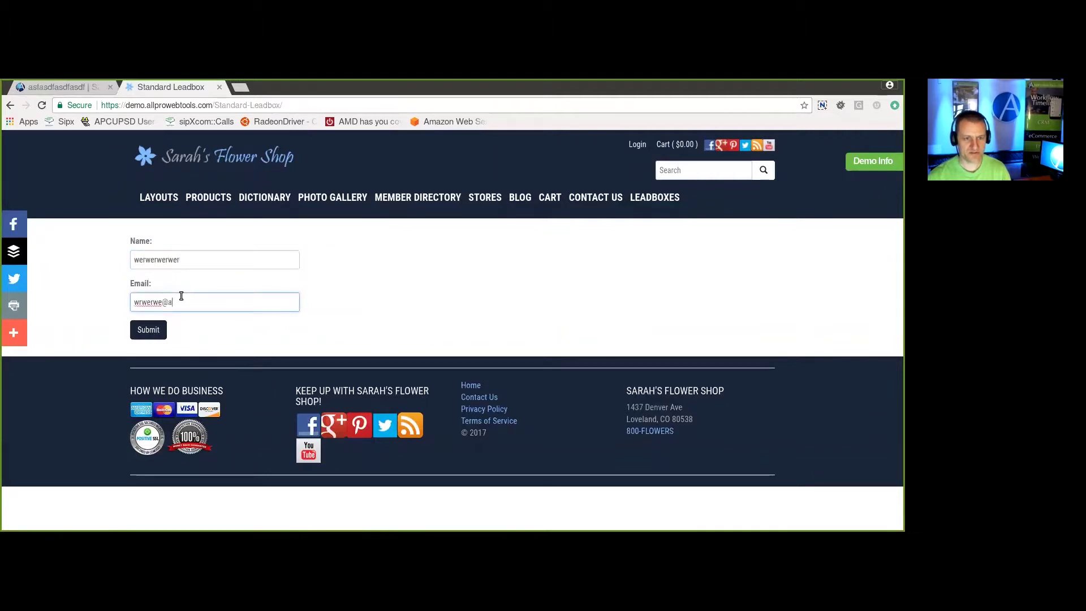
{"action": "type", "text": "sfsdf.com"}
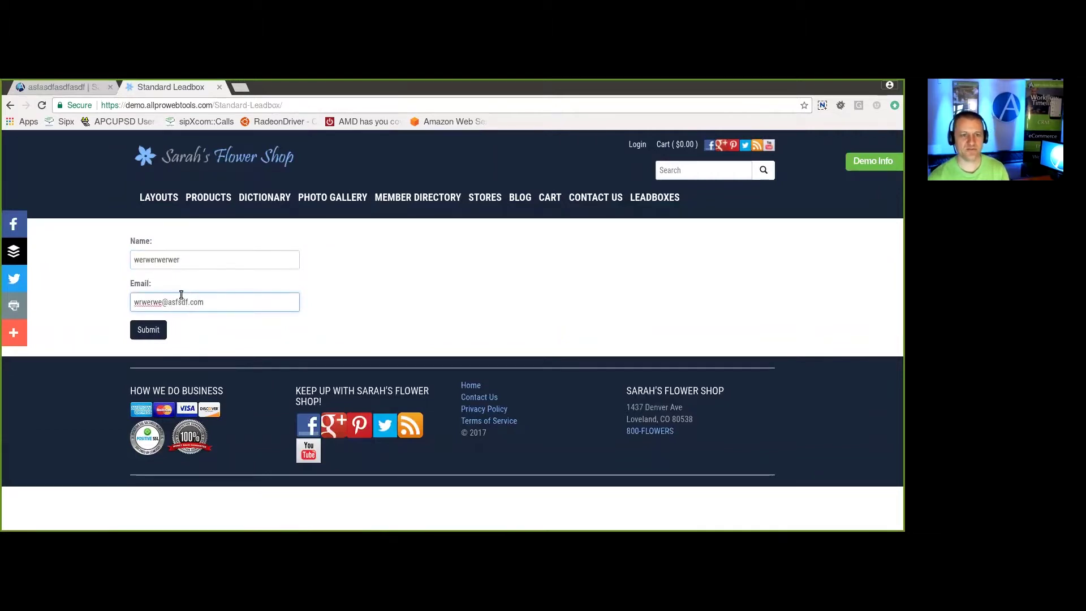
- Switch to the AllProWebTools console and review the available and installed WebTools in its settings
{"action": "left_click", "coordinate": [88, 87]}
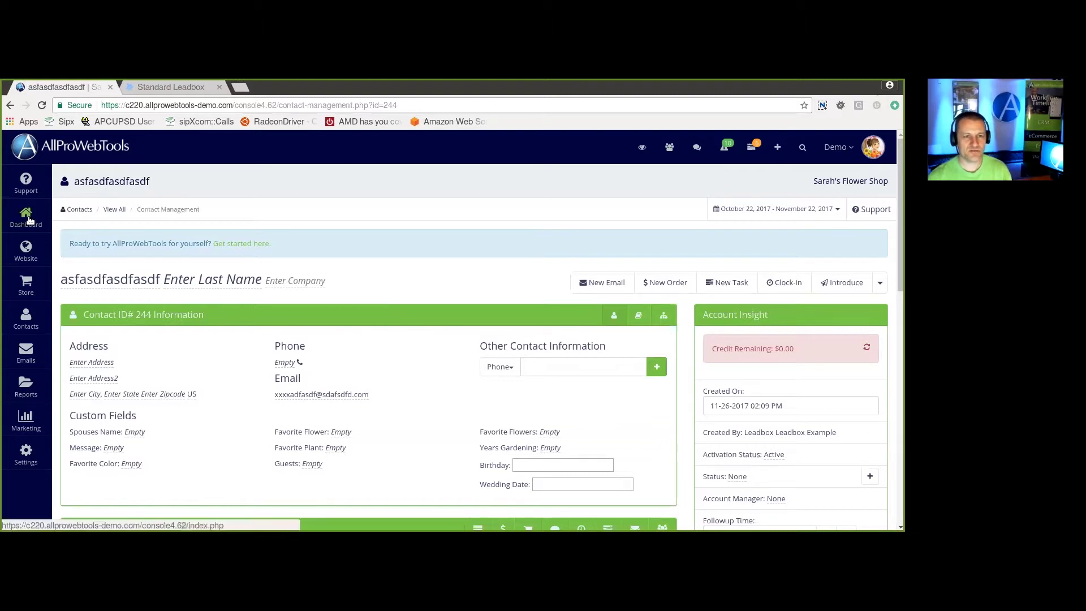
{"action": "mouse_move", "coordinate": [28, 459]}
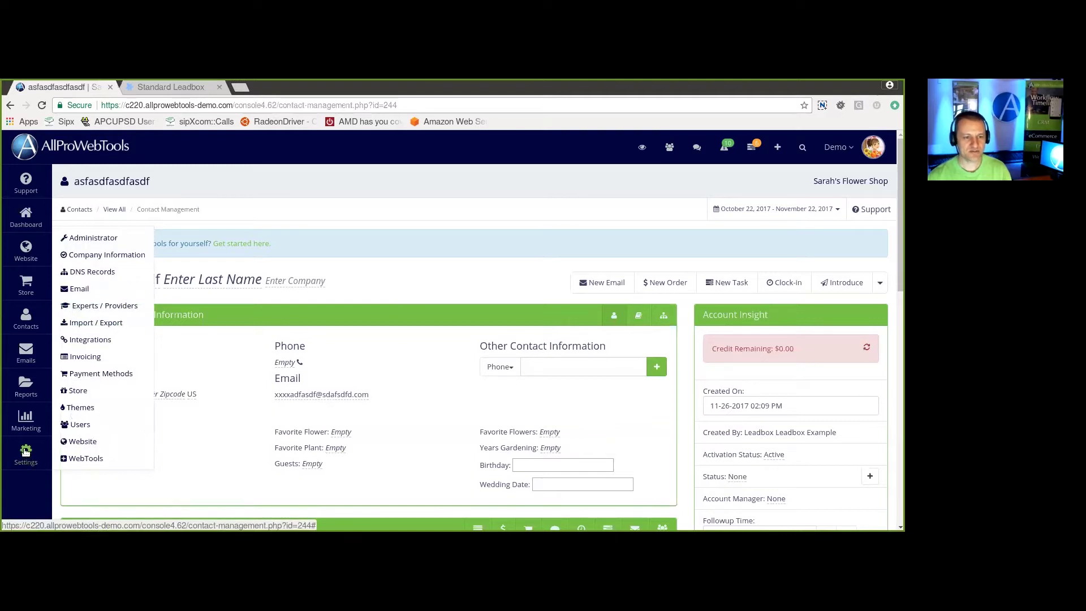
{"action": "left_click", "coordinate": [79, 461]}
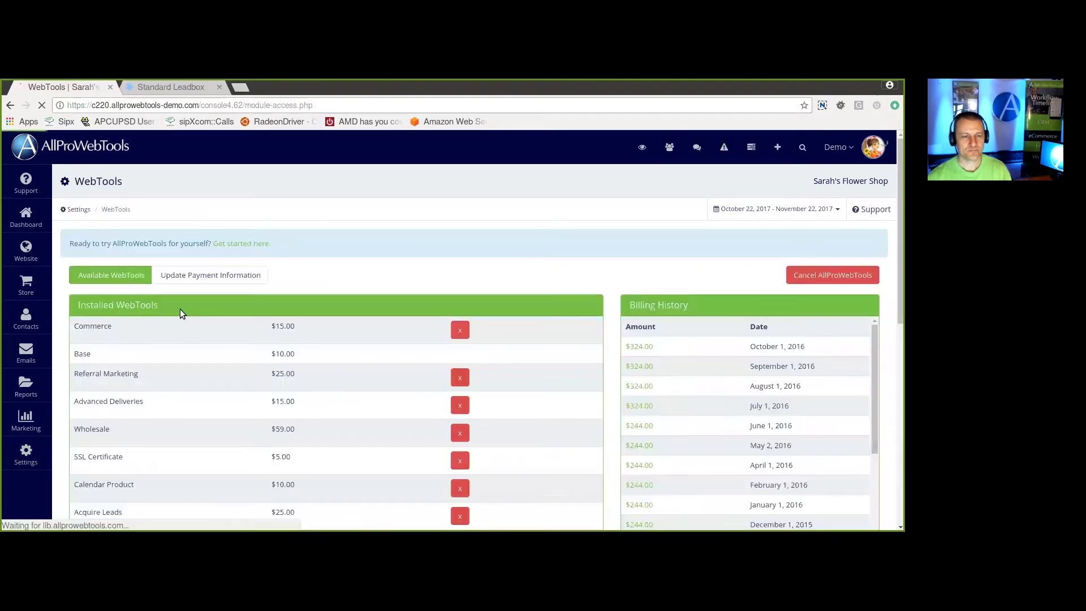
{"action": "left_click", "coordinate": [130, 277]}
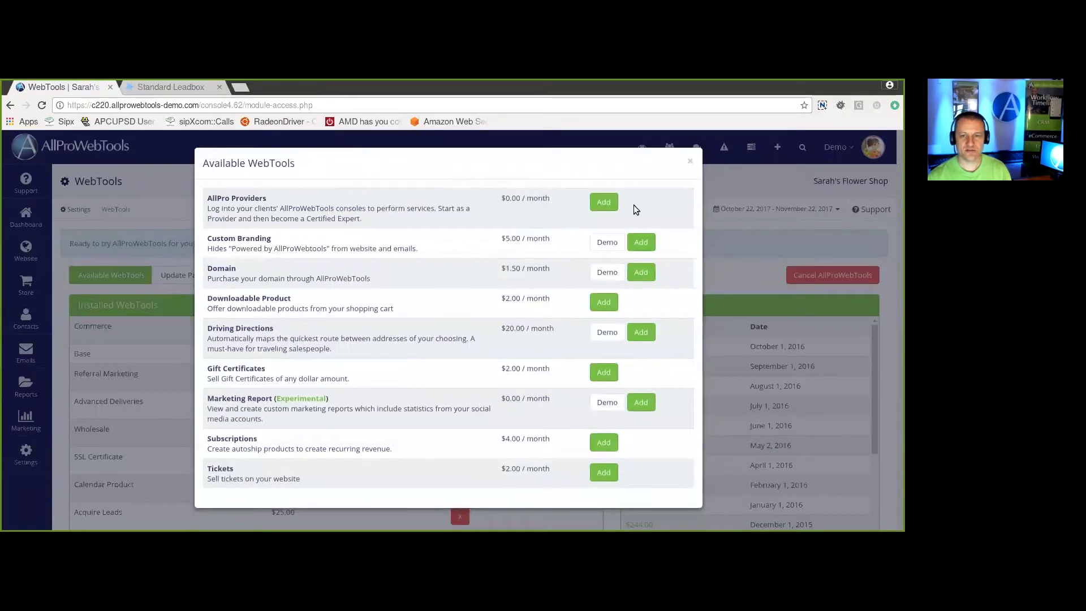
{"action": "left_click", "coordinate": [692, 162]}
{"action": "scroll", "coordinate": [439, 328], "scroll_direction": "down", "scroll_amount": 8}
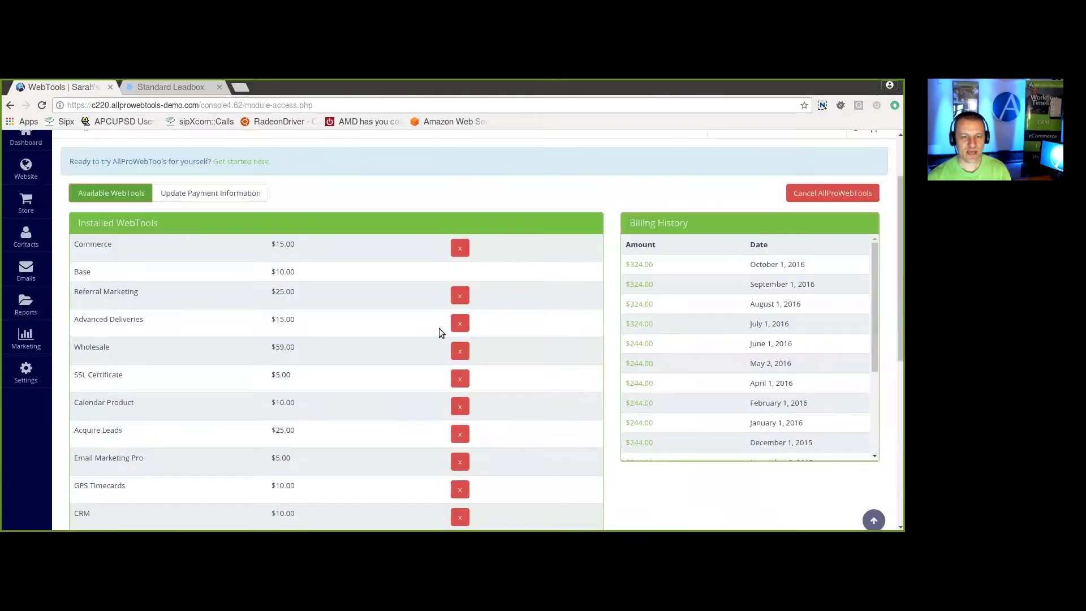
{"action": "scroll", "coordinate": [152, 370], "scroll_direction": "up", "scroll_amount": 1}
{"action": "left_click_drag", "start_coordinate": [92, 416], "coordinate": [101, 416]}
{"action": "scroll", "coordinate": [209, 323], "scroll_direction": "up", "scroll_amount": 10}
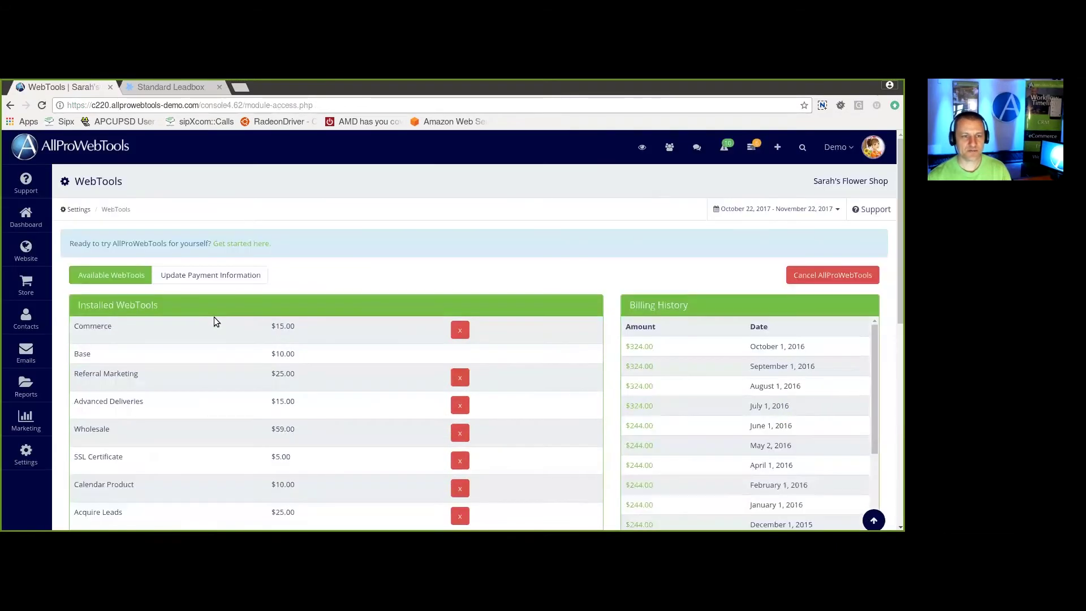
- Return to the flower shop site and sign up through the Facebook Leadbox by continuing with Facebook
{"action": "left_click", "coordinate": [171, 86]}
{"action": "mouse_move", "coordinate": [667, 202]}
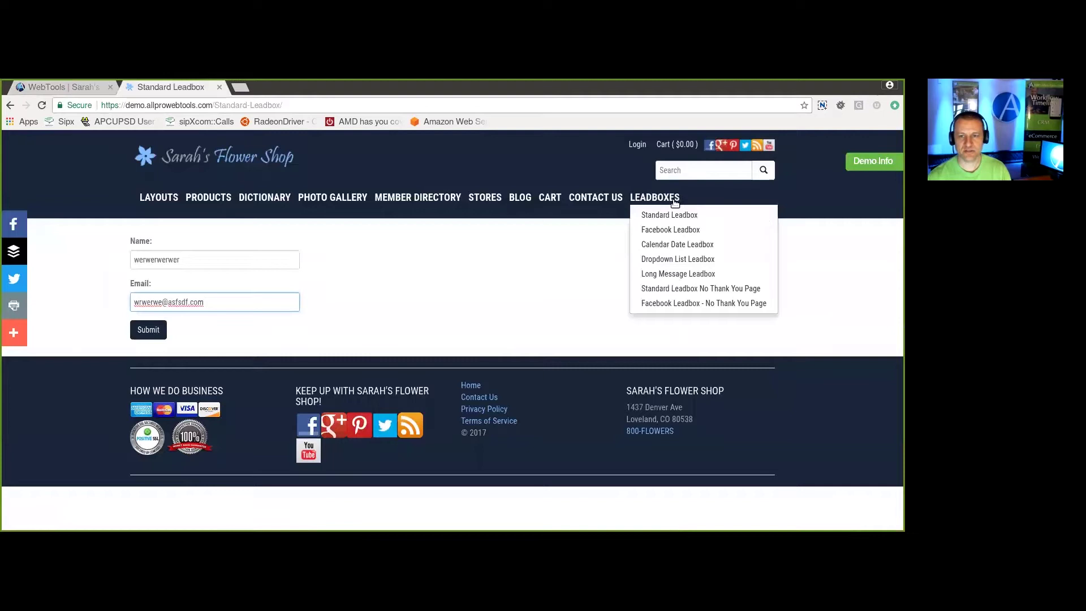
{"action": "left_click", "coordinate": [668, 230]}
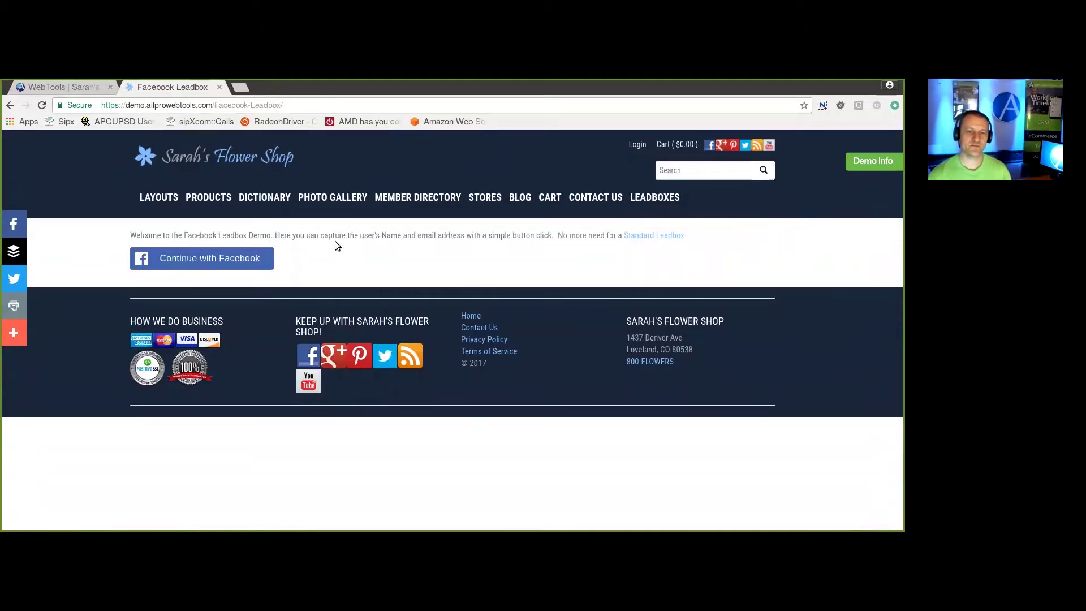
{"action": "left_click", "coordinate": [196, 264]}
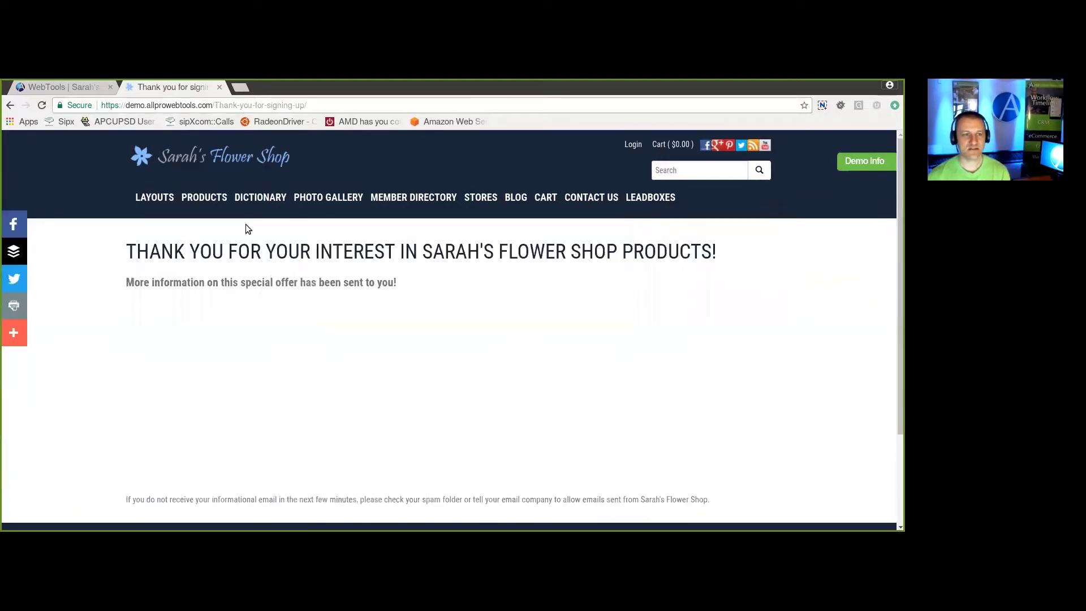
- Switch back to the console's dashboard and open the contact who filled out the Facebook Leadbox in the Workflow Timeline
{"action": "left_click", "coordinate": [76, 87]}
{"action": "left_click", "coordinate": [27, 218]}
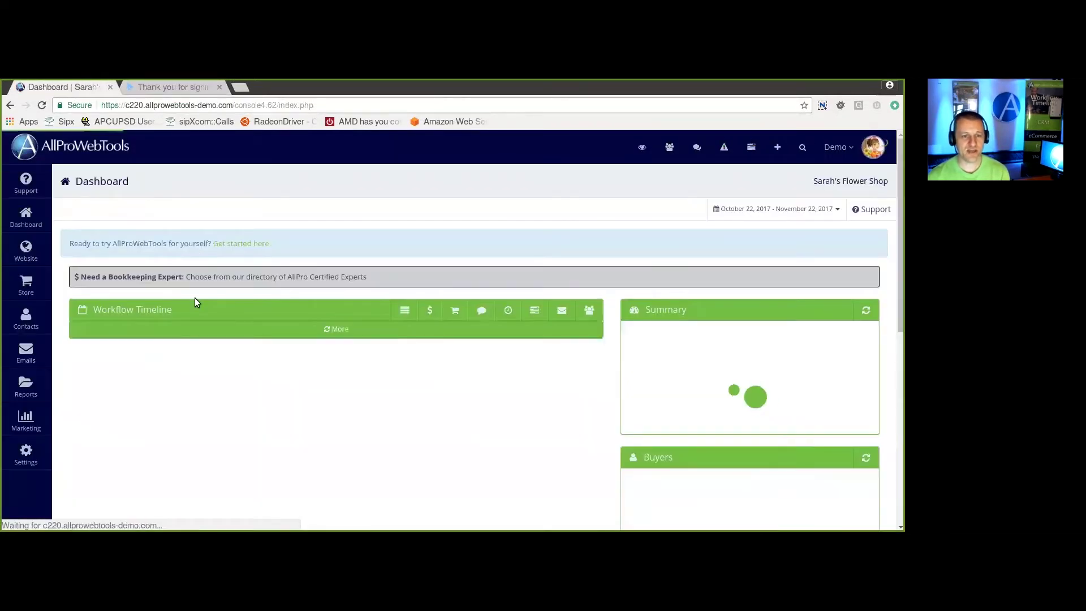
{"action": "scroll", "coordinate": [282, 339], "scroll_direction": "down", "scroll_amount": 1}
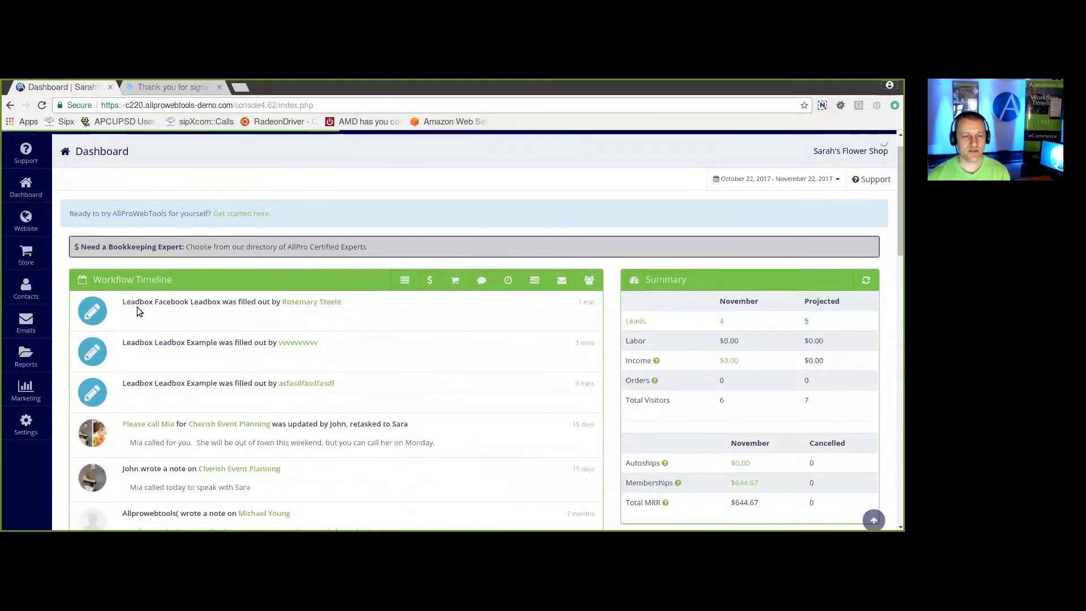
{"action": "left_click", "coordinate": [300, 392]}
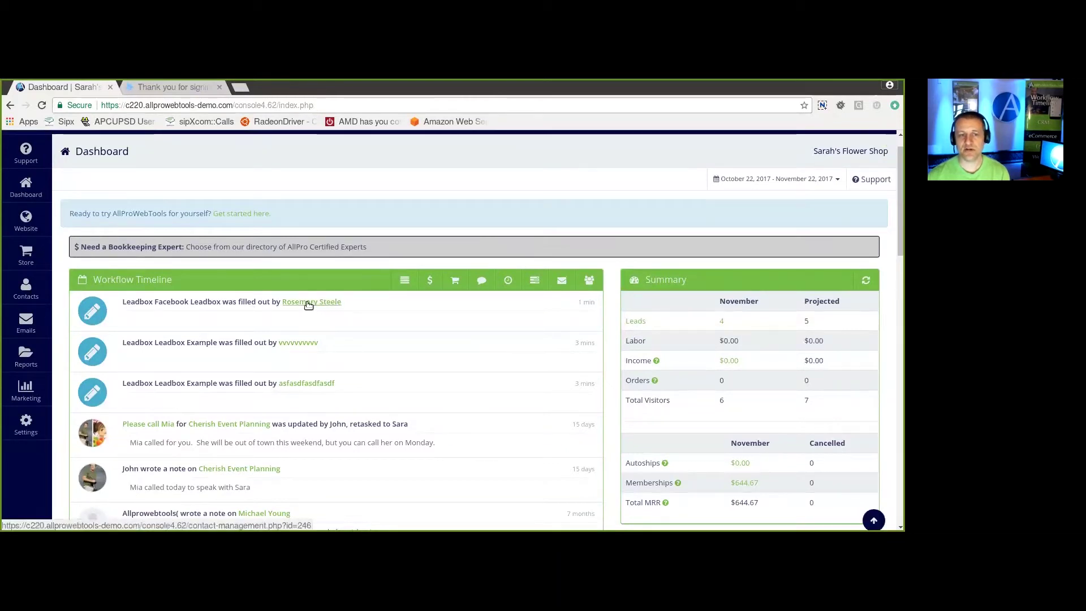
{"action": "left_click", "coordinate": [309, 304]}
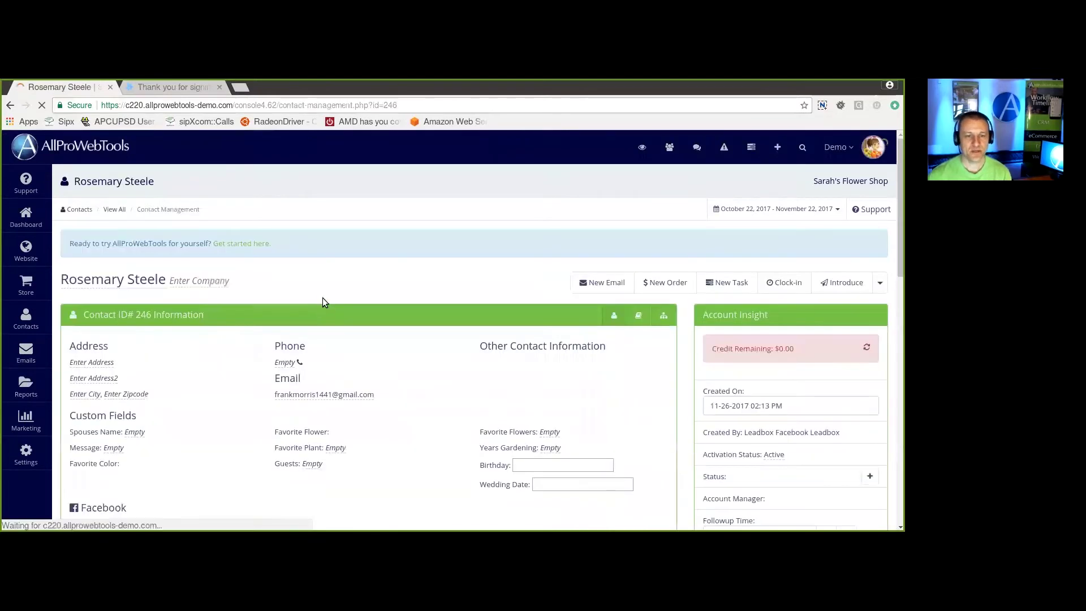
- Open the contact's linked Facebook profile in a new tab and look through the profile page
{"action": "scroll", "coordinate": [323, 298], "scroll_direction": "down", "scroll_amount": 2}
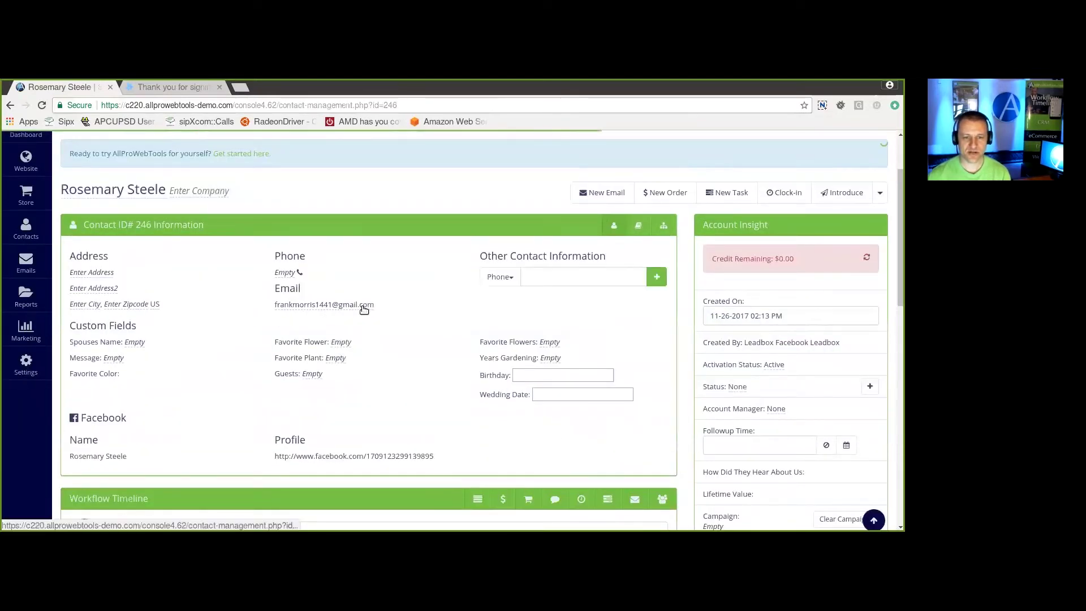
{"action": "scroll", "coordinate": [364, 314], "scroll_direction": "down", "scroll_amount": 1}
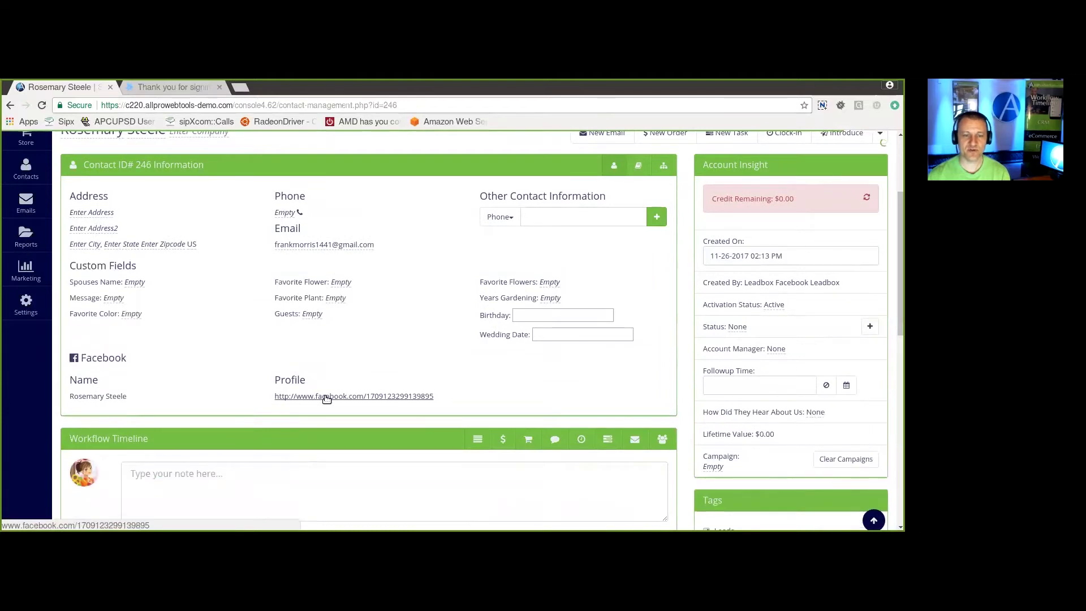
{"action": "right_click", "coordinate": [326, 399]}
{"action": "left_click", "coordinate": [344, 402]}
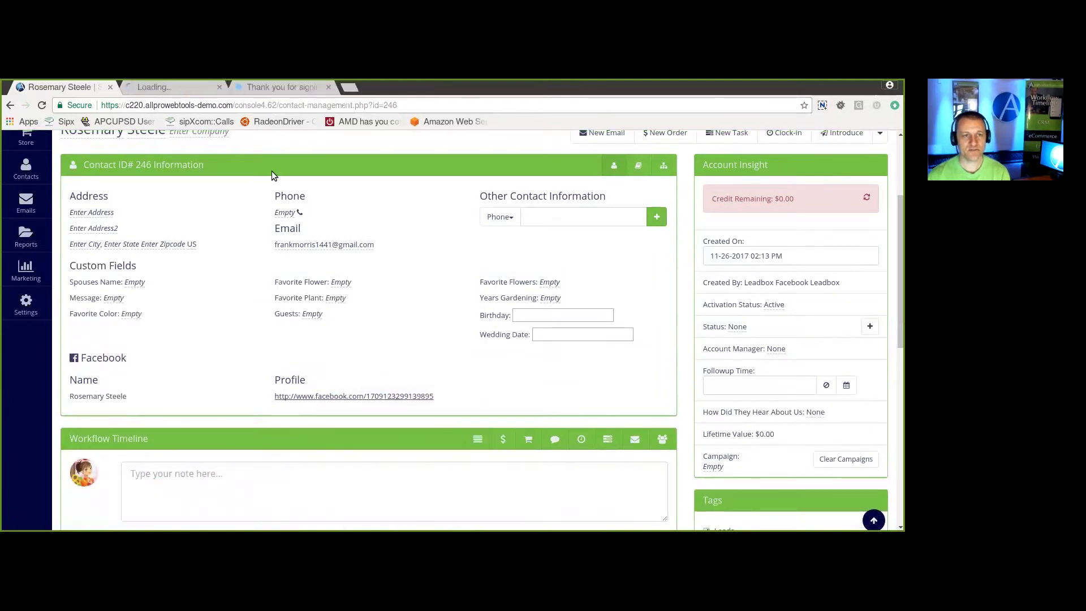
{"action": "left_click", "coordinate": [153, 90]}
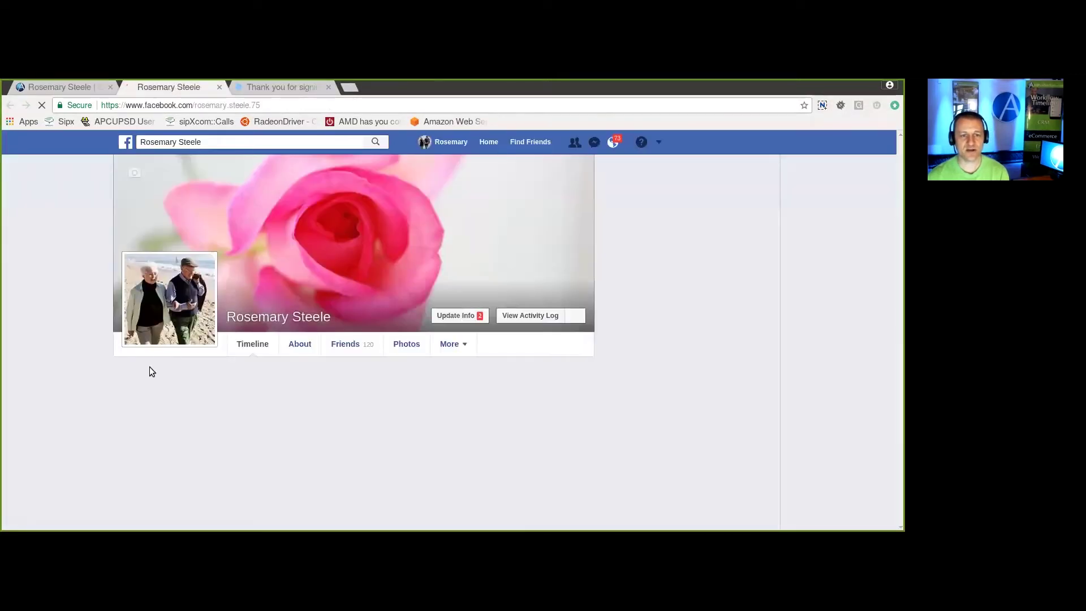
{"action": "scroll", "coordinate": [42, 269], "scroll_direction": "down", "scroll_amount": 3}
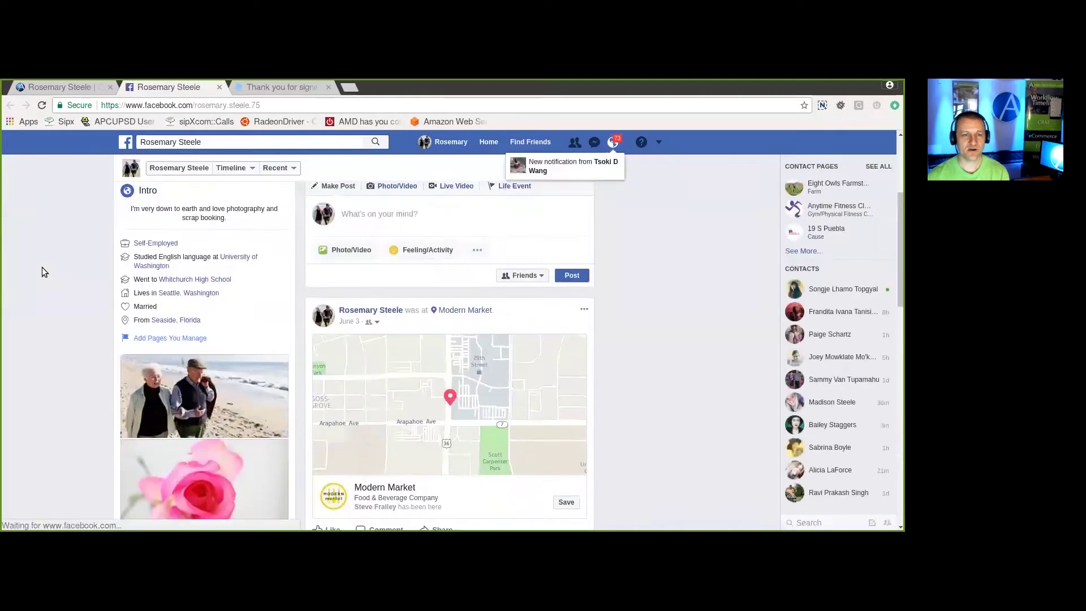
{"action": "scroll", "coordinate": [42, 267], "scroll_direction": "up", "scroll_amount": 3}
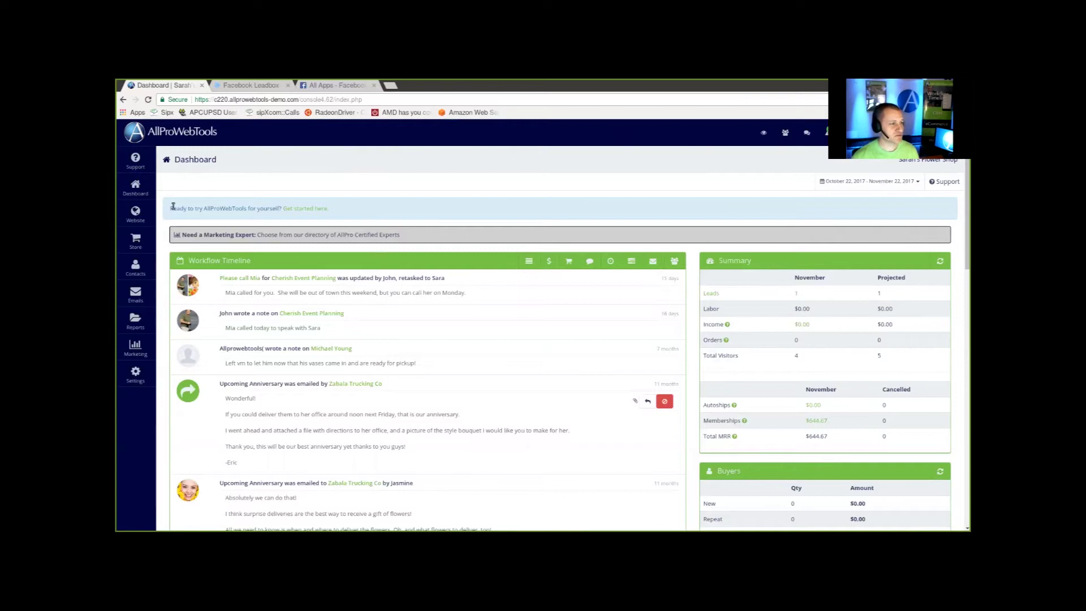
- Go to the console's Sign-Up Boxes and try to create a new Facebook sign-up box
{"action": "left_click", "coordinate": [136, 265]}
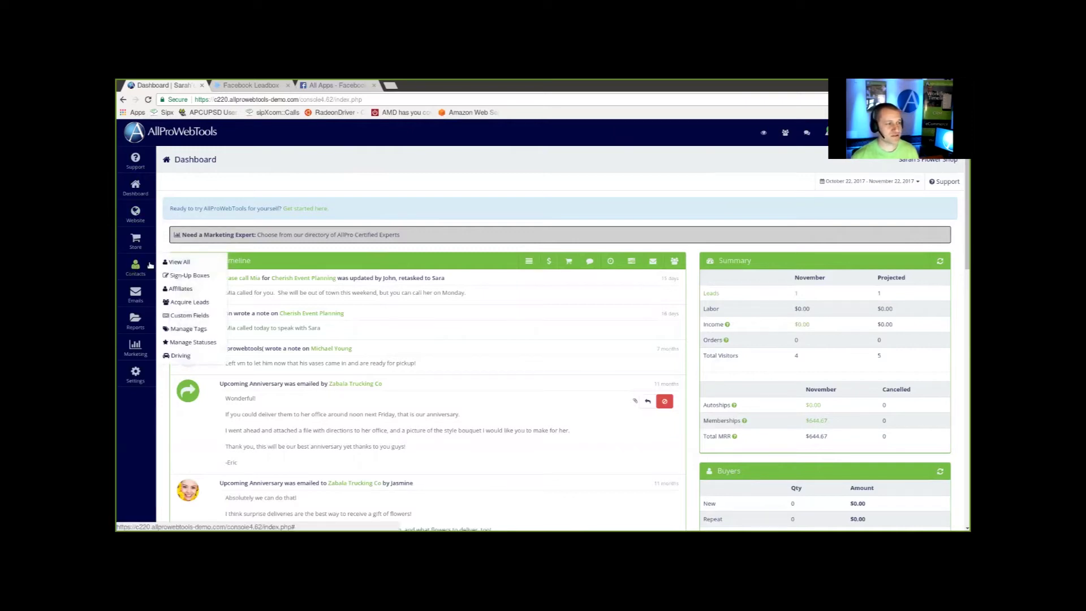
{"action": "left_click", "coordinate": [195, 276]}
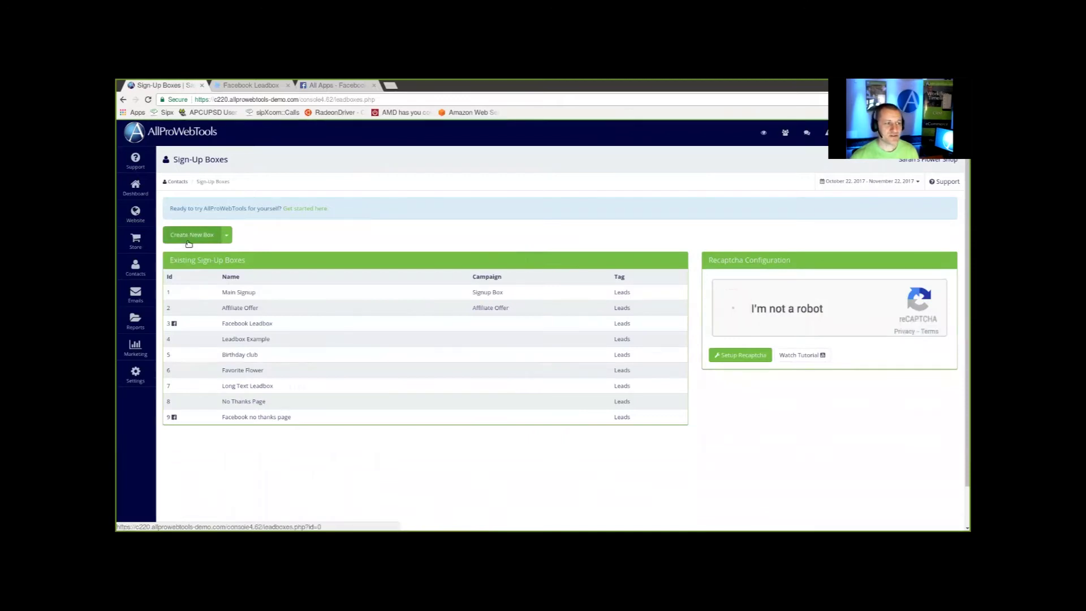
{"action": "left_click", "coordinate": [225, 236]}
{"action": "left_click", "coordinate": [209, 272]}
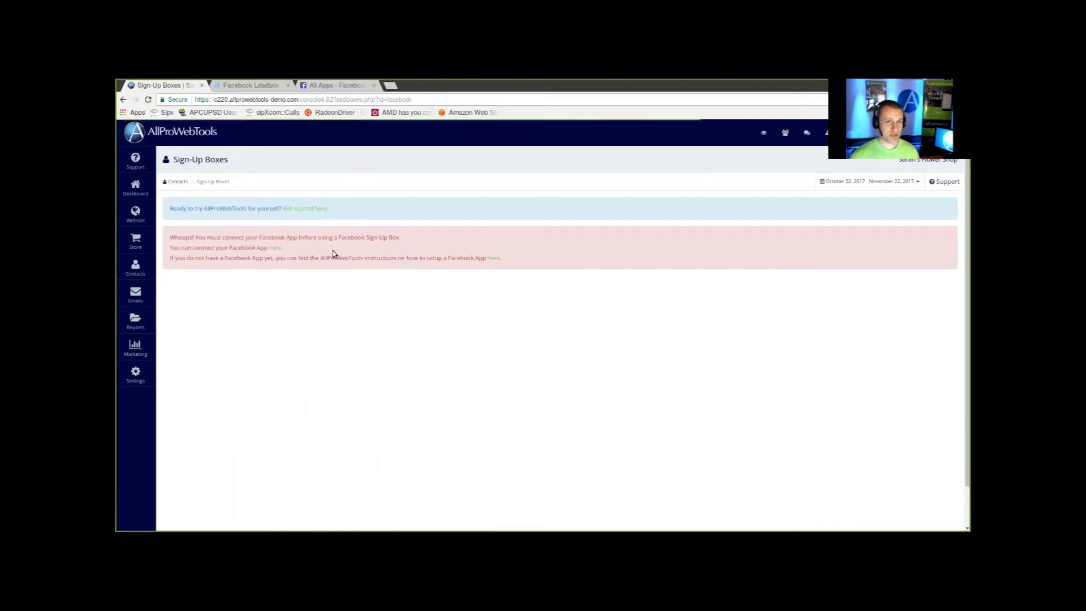
- Close the All Apps page and load developers.facebook.com in a new browser tab
{"action": "left_click", "coordinate": [374, 85]}
{"action": "left_click", "coordinate": [304, 85]}
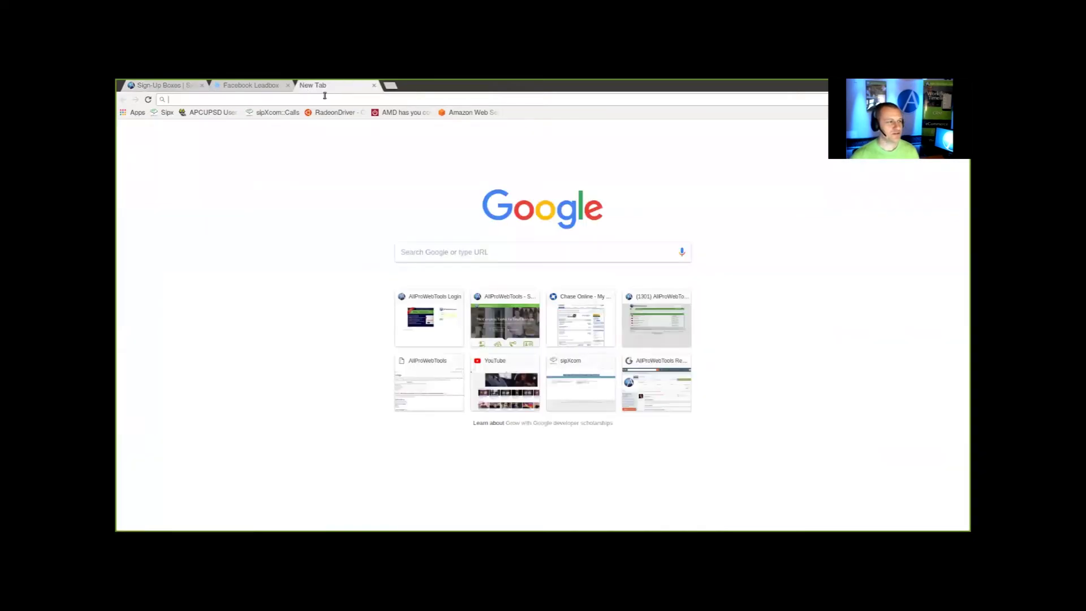
{"action": "type", "text": "developer"}
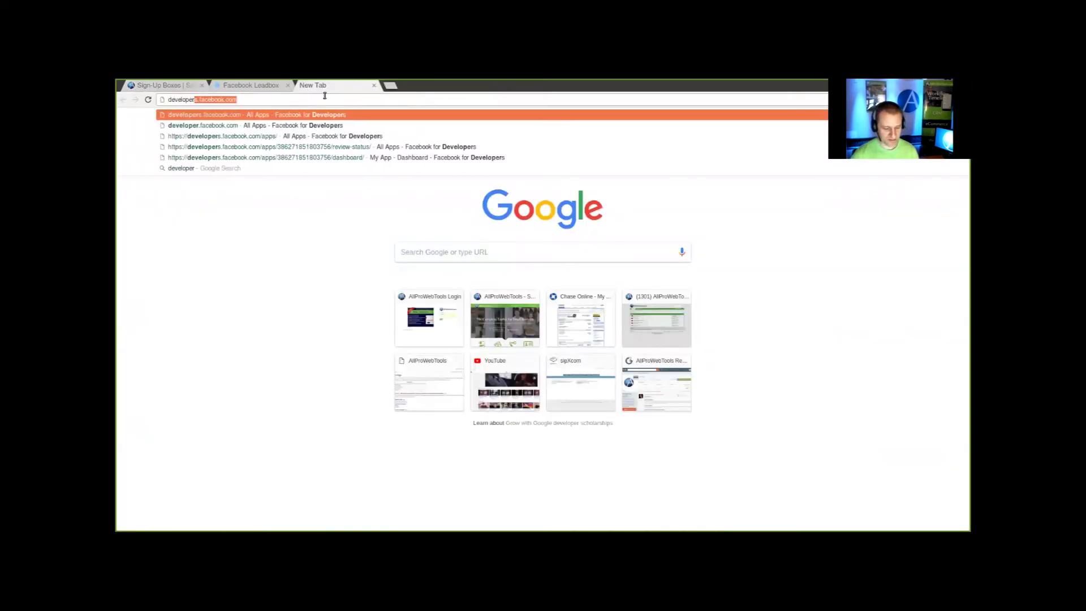
{"action": "type", "text": "s.facebook.com"}
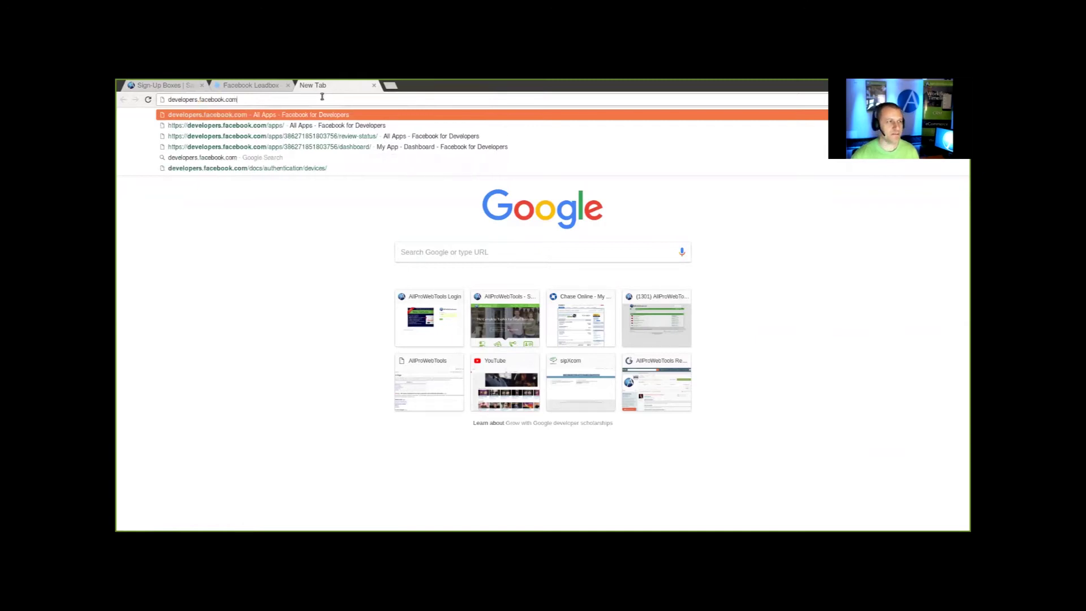
{"action": "key", "text": "Return"}
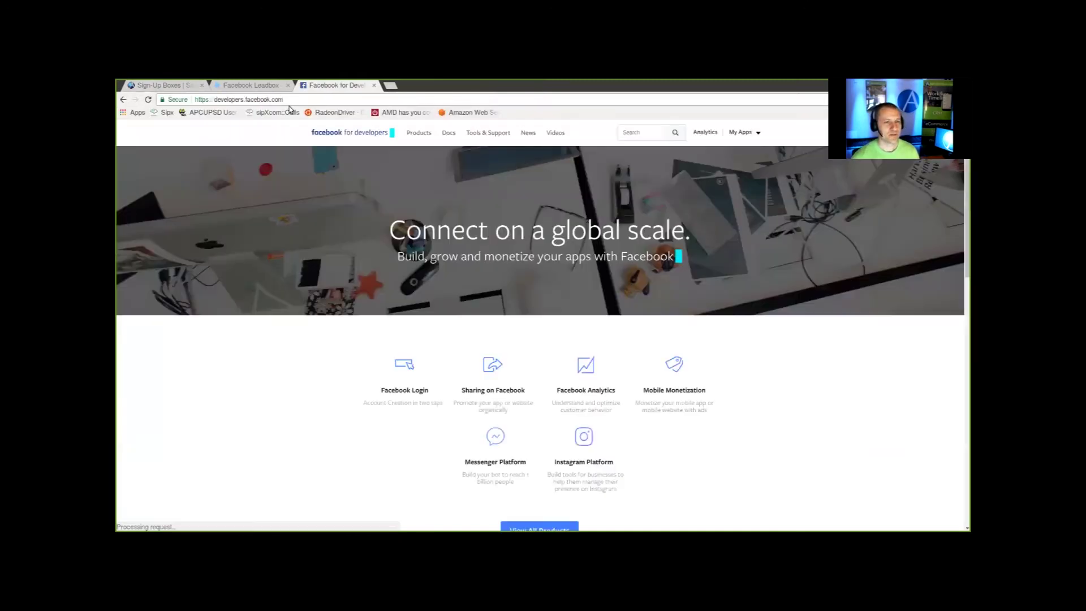
- Create a new Facebook app from My Apps with the display name Signup Form, keeping the prefilled contact email and completing the security check
{"action": "mouse_move", "coordinate": [745, 135]}
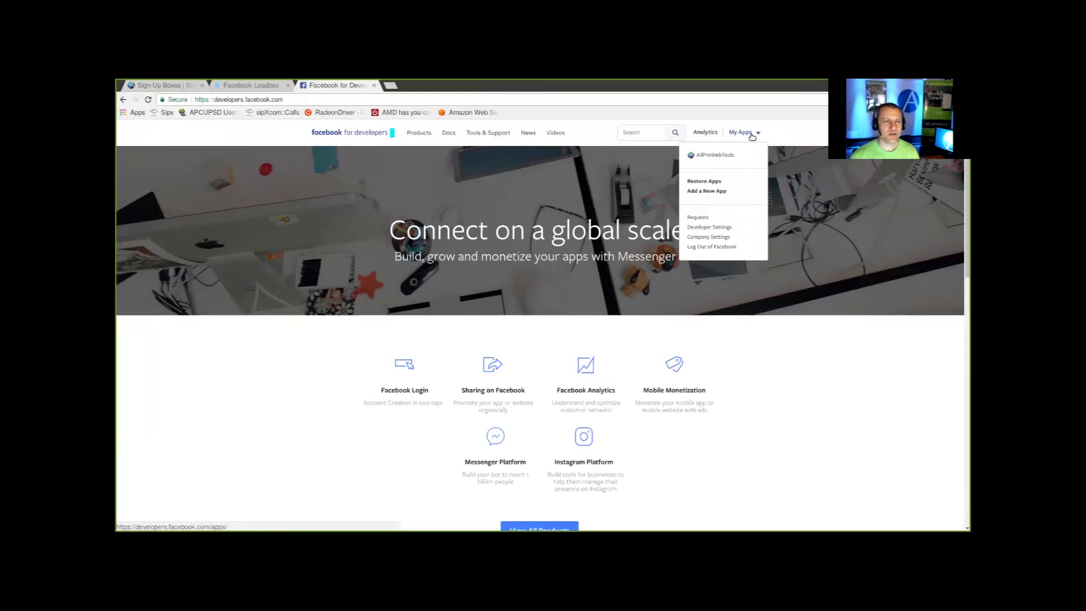
{"action": "left_click", "coordinate": [753, 133]}
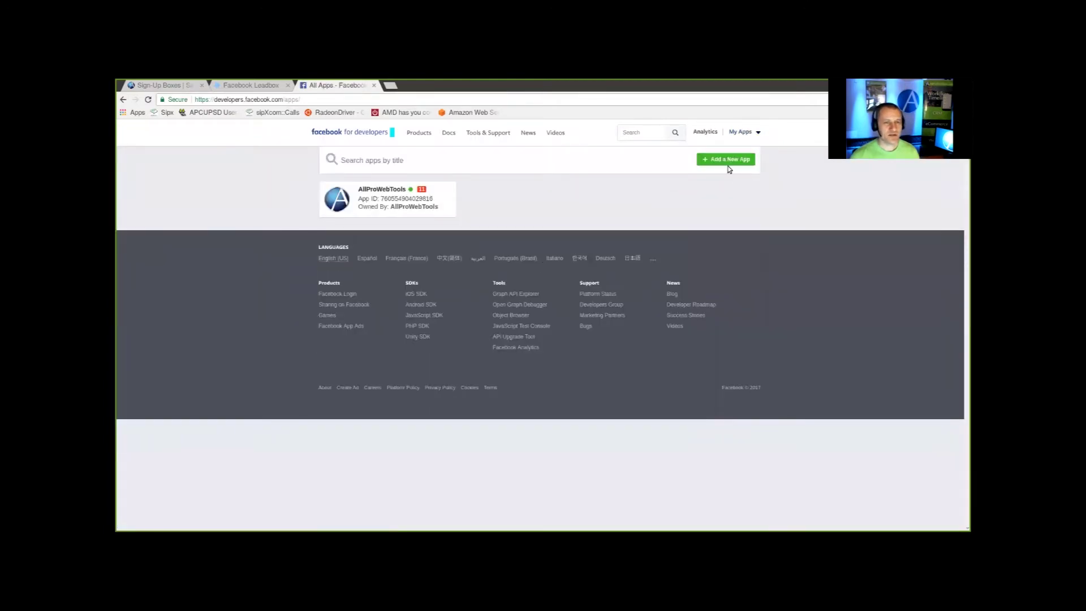
{"action": "left_click", "coordinate": [726, 160]}
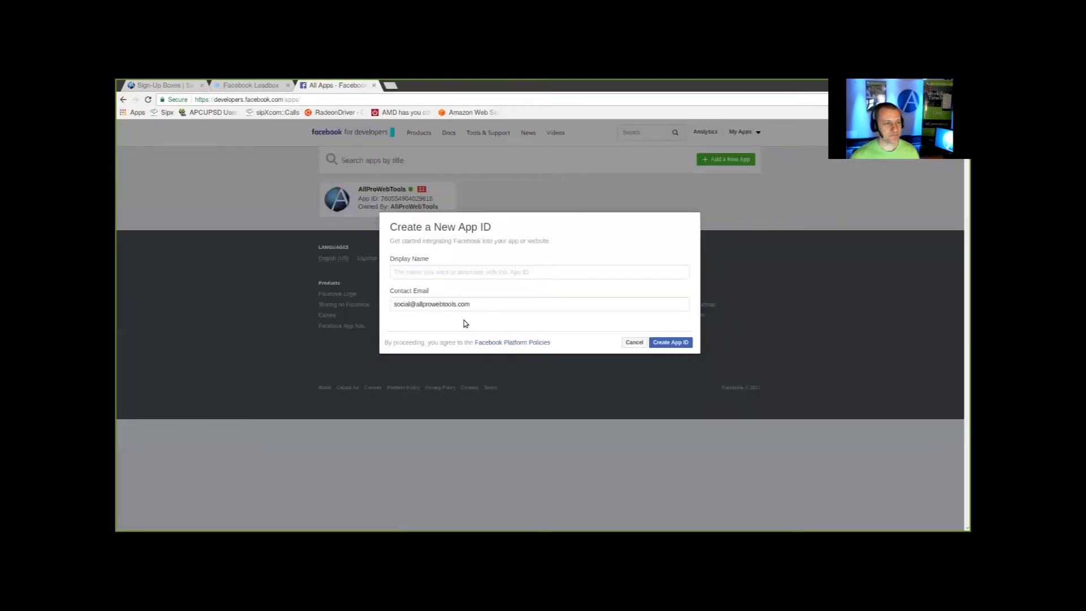
{"action": "left_click", "coordinate": [451, 273]}
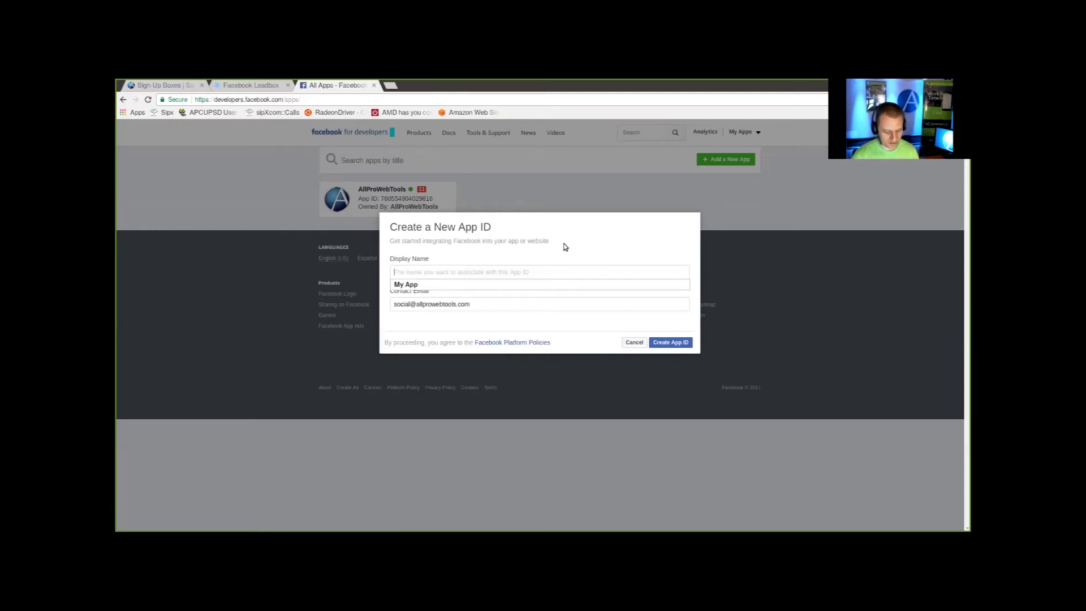
{"action": "type", "text": "Signup Form"}
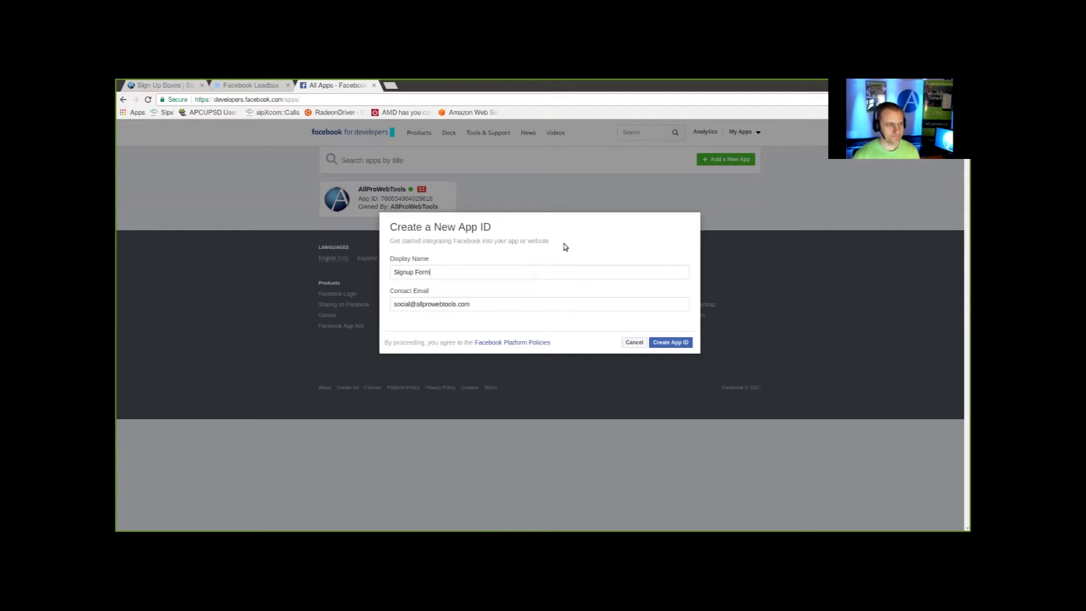
{"action": "left_click", "coordinate": [681, 342]}
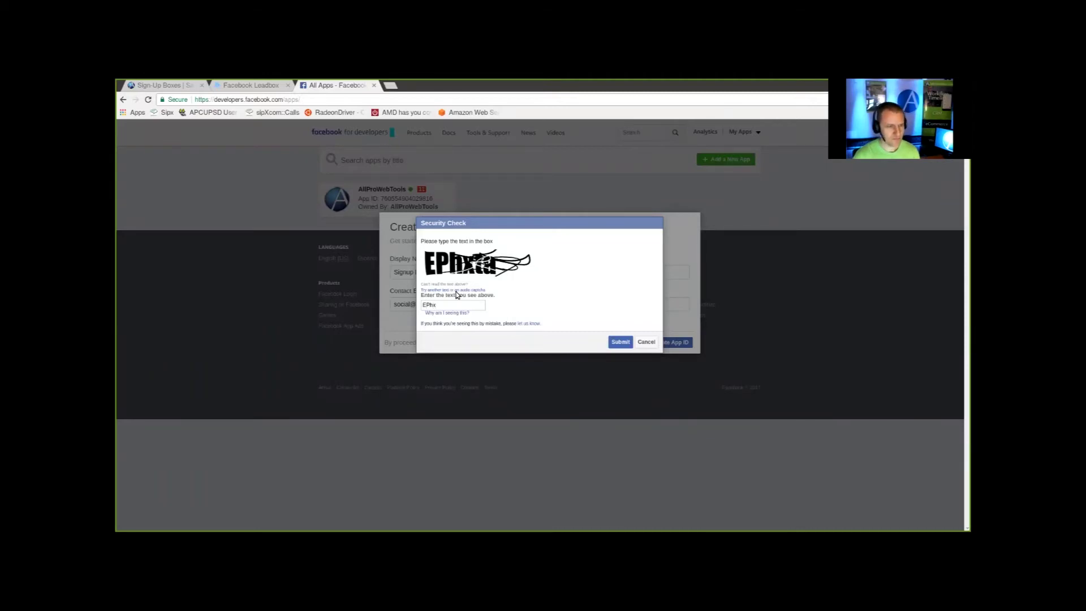
{"action": "left_click", "coordinate": [620, 344]}
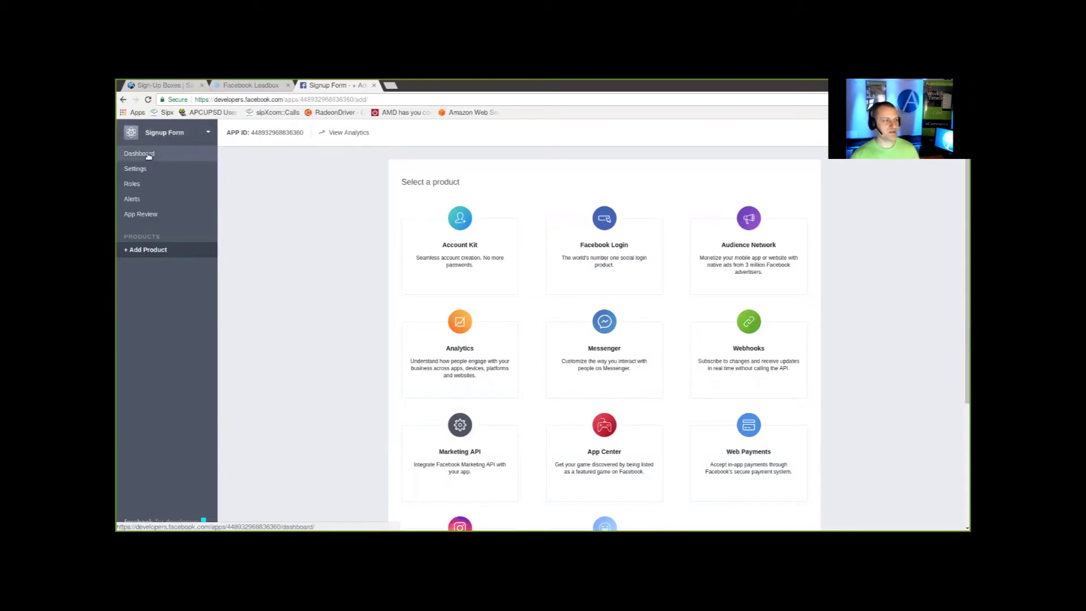
- Copy the App ID from the Signup Form app's basic settings
{"action": "left_click", "coordinate": [135, 169]}
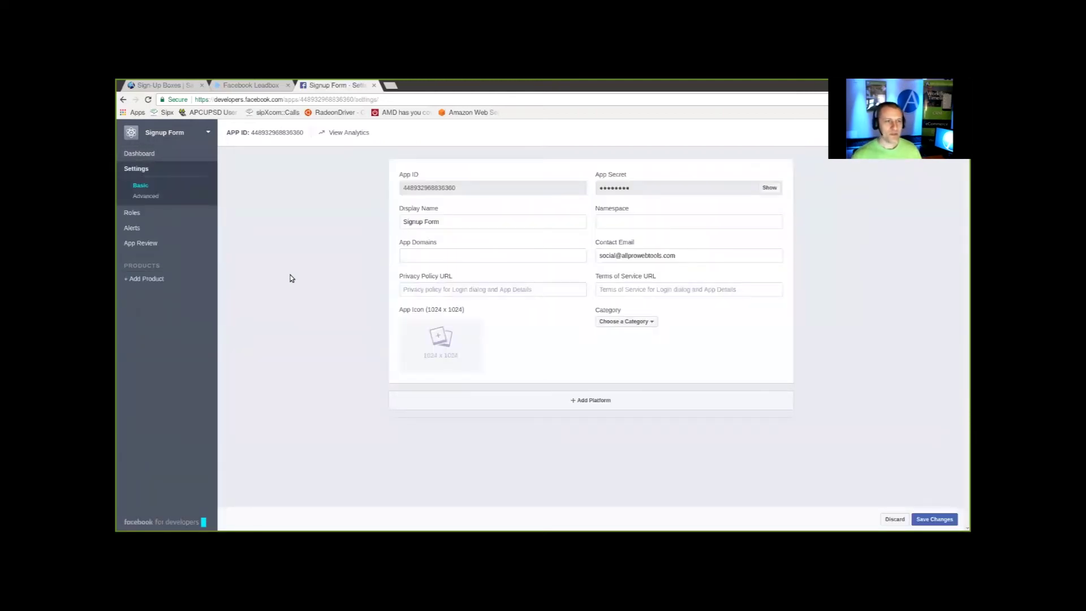
{"action": "double_click", "coordinate": [424, 187]}
{"action": "key", "text": "ctrl+c"}
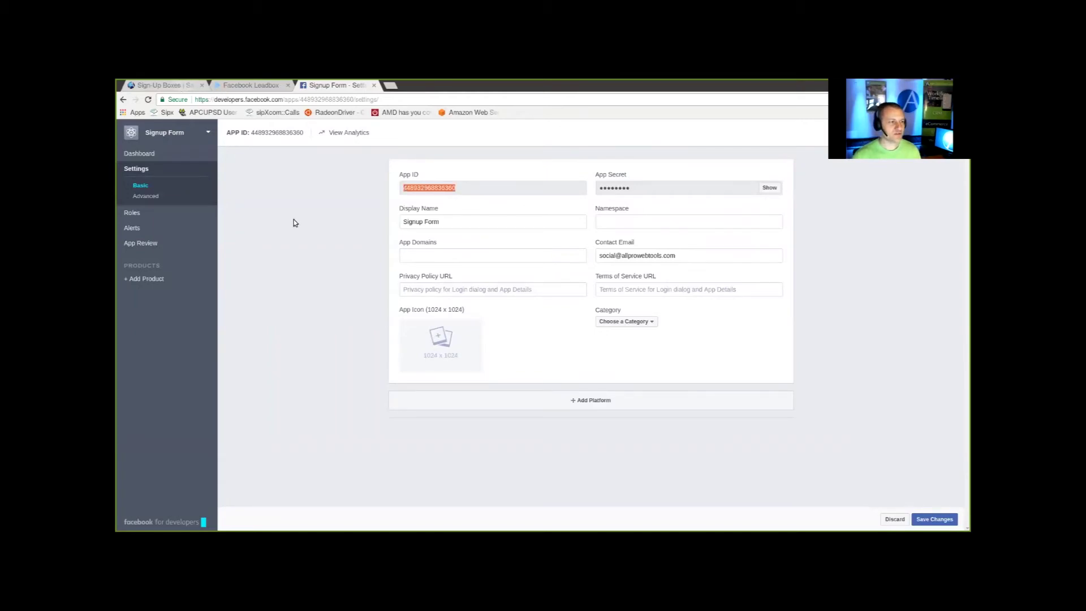
- Switch to the AllProWebTools console, open its Connect to Facebook page, and save the copied App ID under Connect Facebook App
{"action": "left_click", "coordinate": [164, 85]}
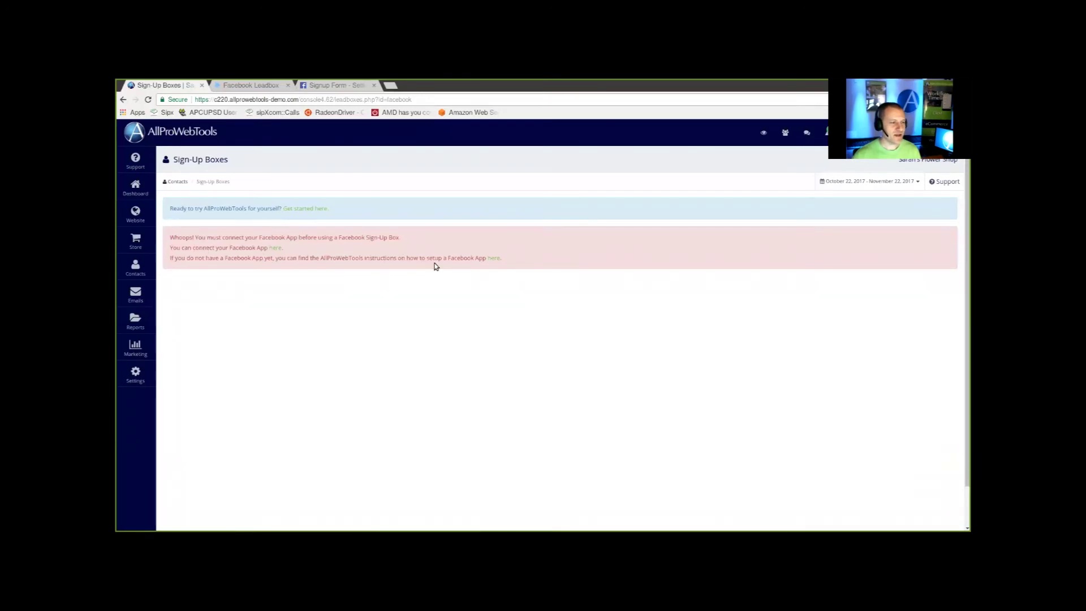
{"action": "left_click", "coordinate": [494, 259]}
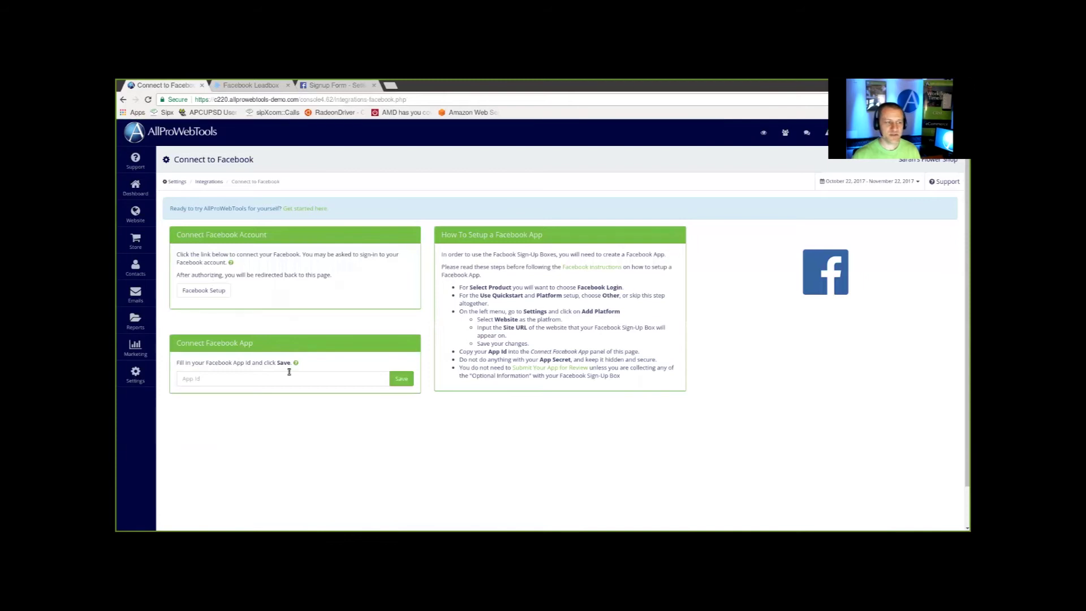
{"action": "left_click", "coordinate": [183, 377]}
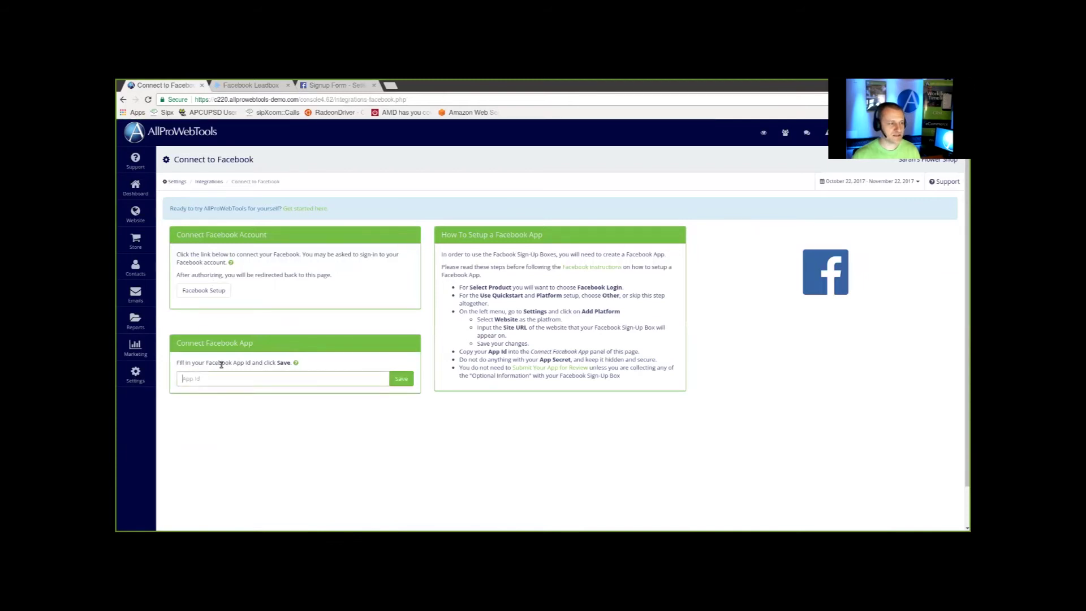
{"action": "key", "text": "ctrl+v"}
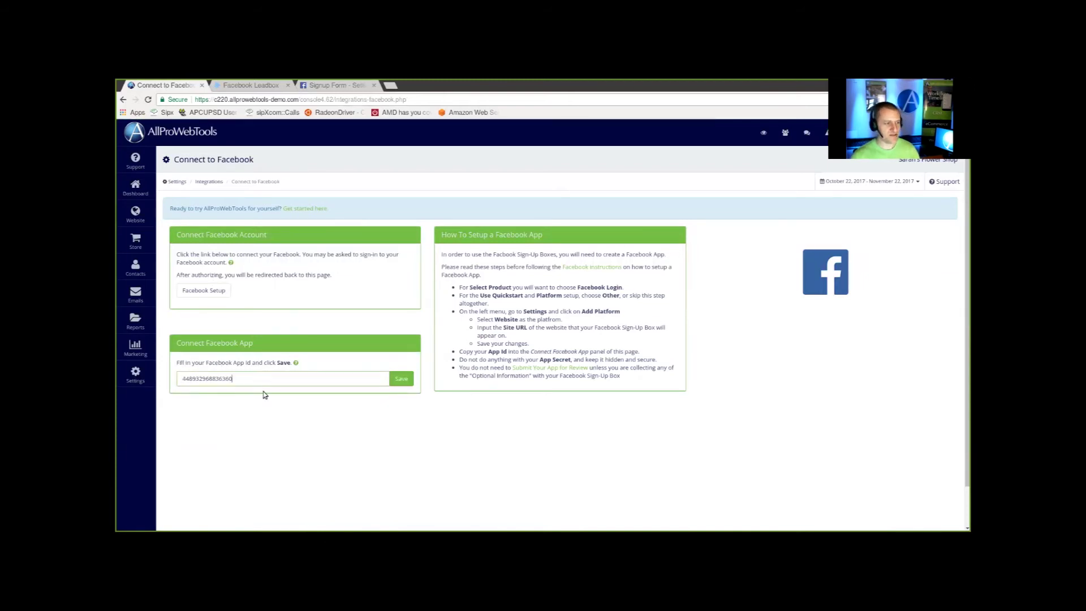
{"action": "left_click", "coordinate": [408, 378]}
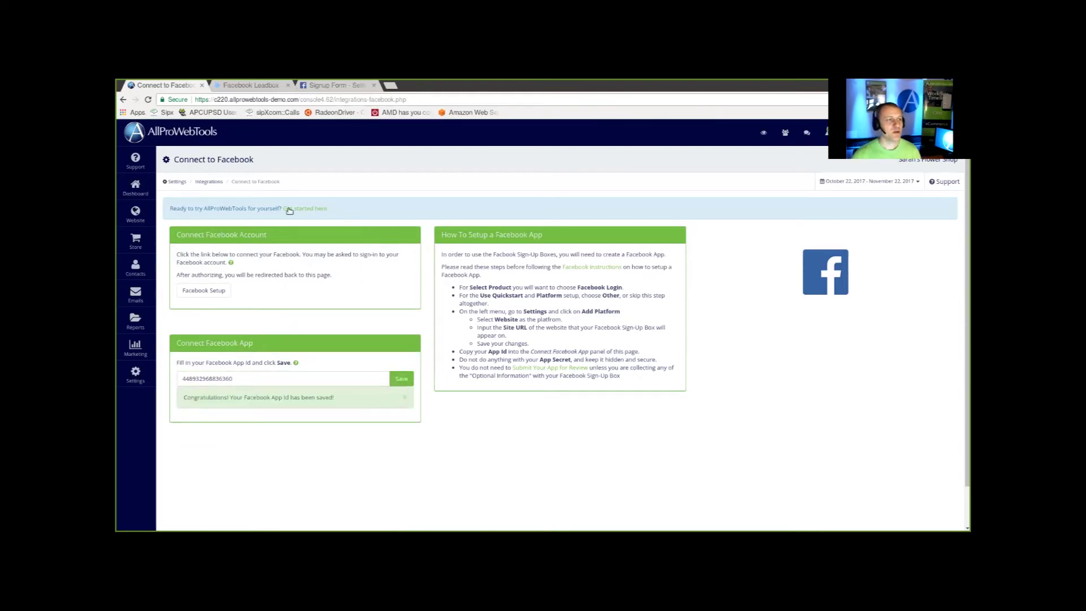
- Return to the Facebook app's settings and upload logo-a-1024-1024.png from Downloads as the app icon
{"action": "left_click", "coordinate": [337, 86]}
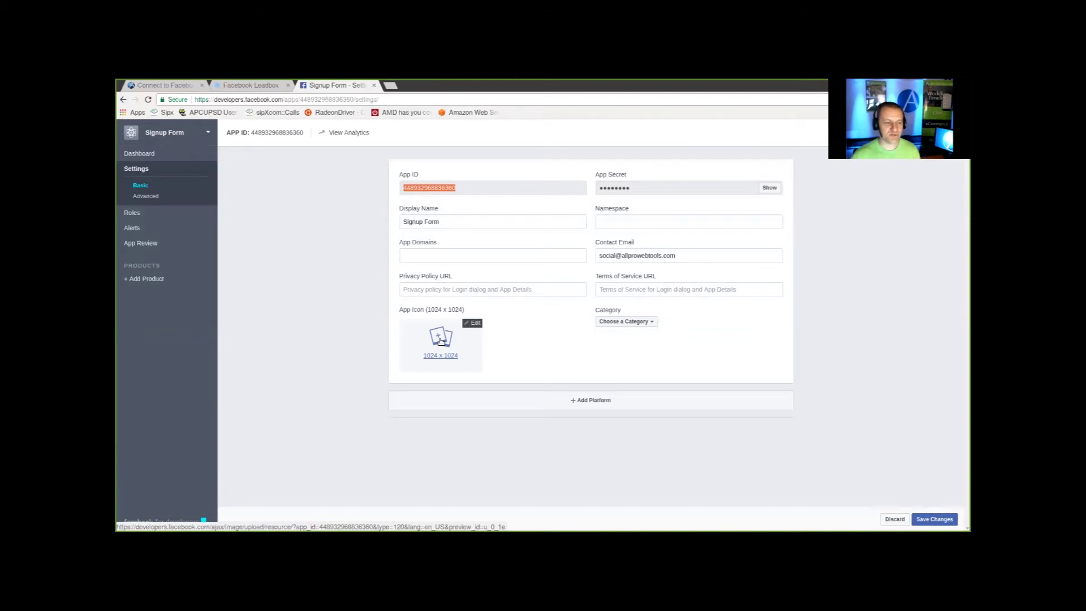
{"action": "left_click", "coordinate": [441, 341]}
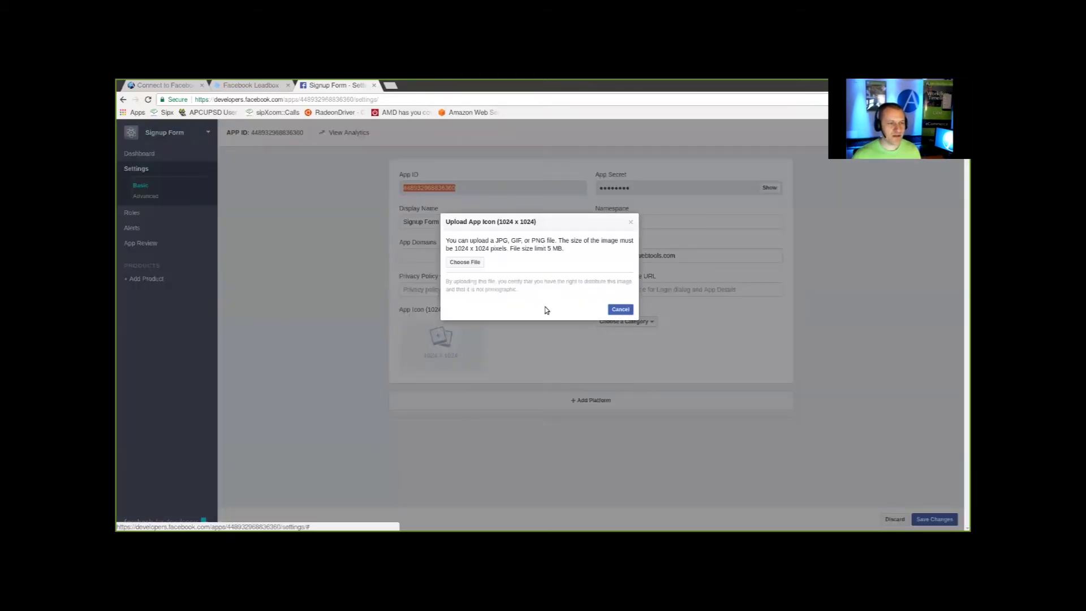
{"action": "left_click", "coordinate": [467, 263]}
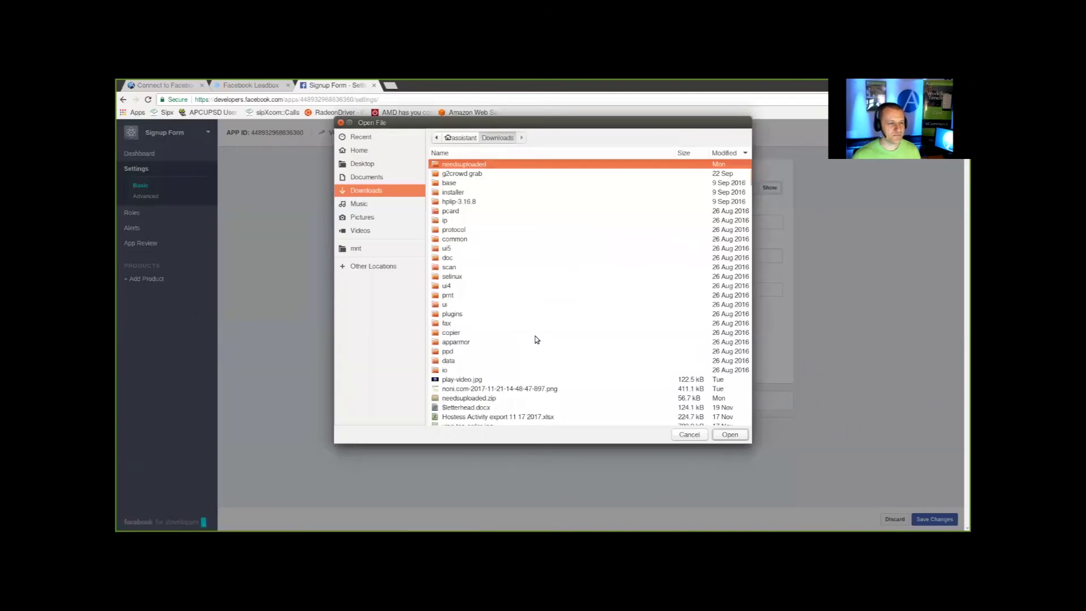
{"action": "scroll", "coordinate": [507, 346], "scroll_direction": "down", "scroll_amount": 3}
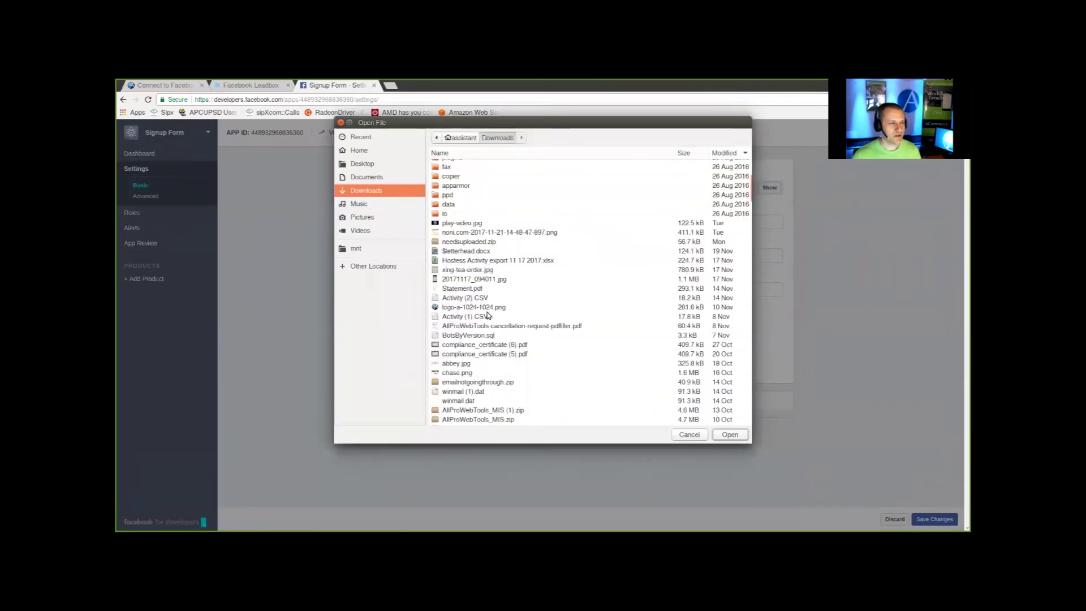
{"action": "left_click", "coordinate": [458, 307]}
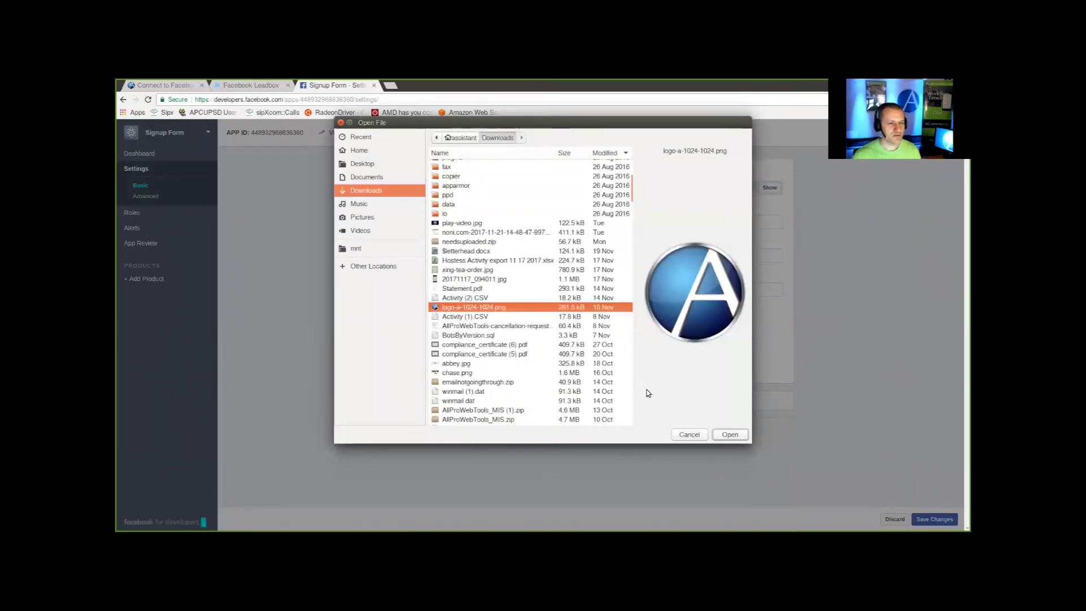
{"action": "left_click", "coordinate": [729, 435]}
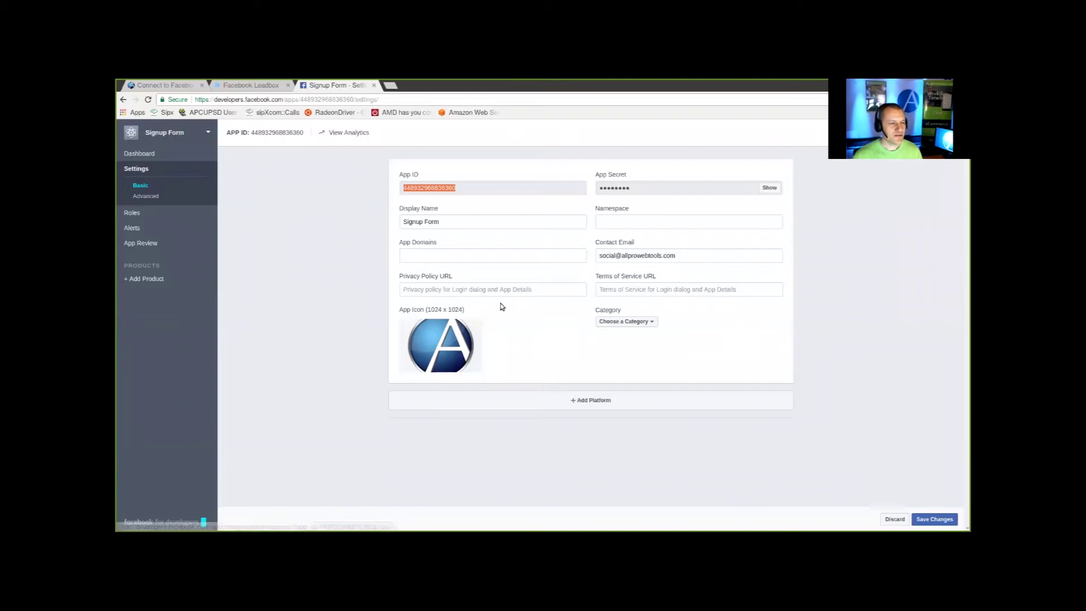
{"action": "left_click", "coordinate": [588, 402]}
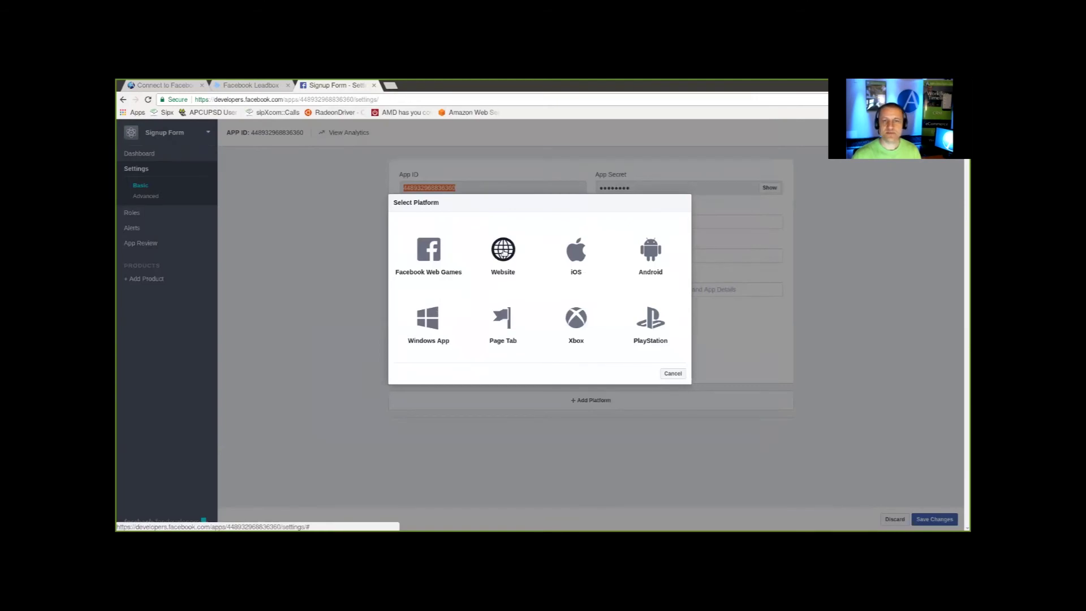
{"action": "left_click", "coordinate": [503, 252]}
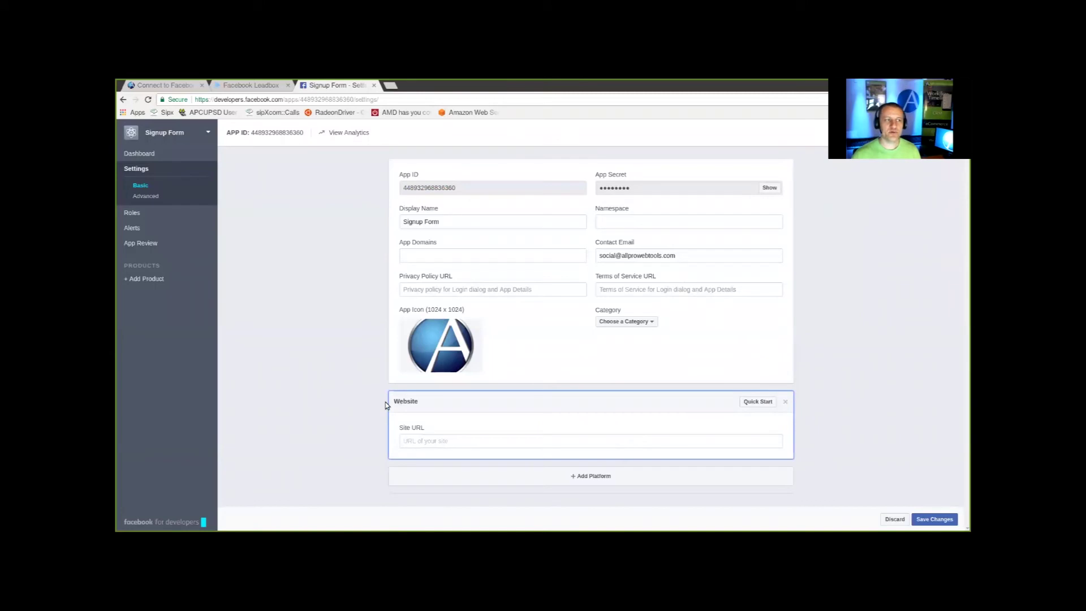
{"action": "left_click", "coordinate": [255, 86]}
{"action": "left_click_drag", "start_coordinate": [283, 101], "coordinate": [195, 101]}
{"action": "key", "text": "ctrl+c"}
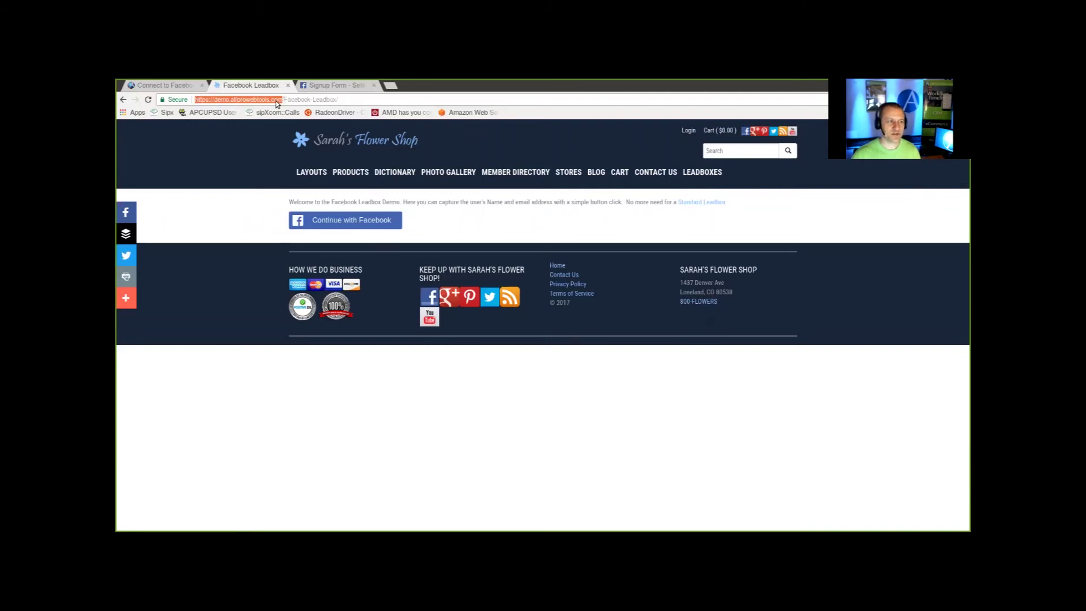
{"action": "left_click", "coordinate": [335, 84]}
{"action": "left_click", "coordinate": [446, 441]}
{"action": "key", "text": "ctrl+v"}
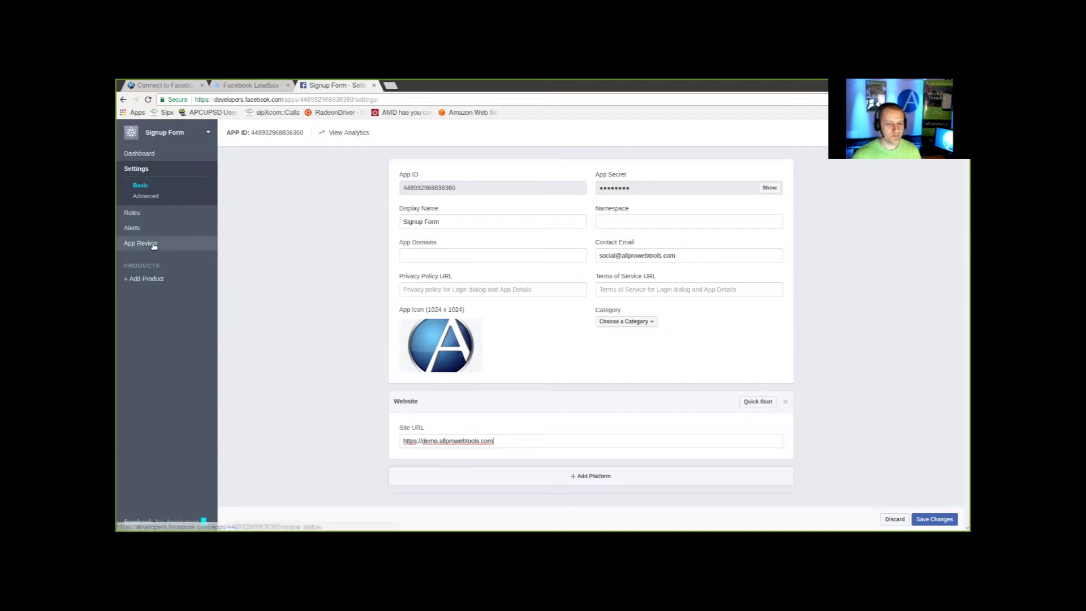
{"action": "left_click", "coordinate": [935, 520]}
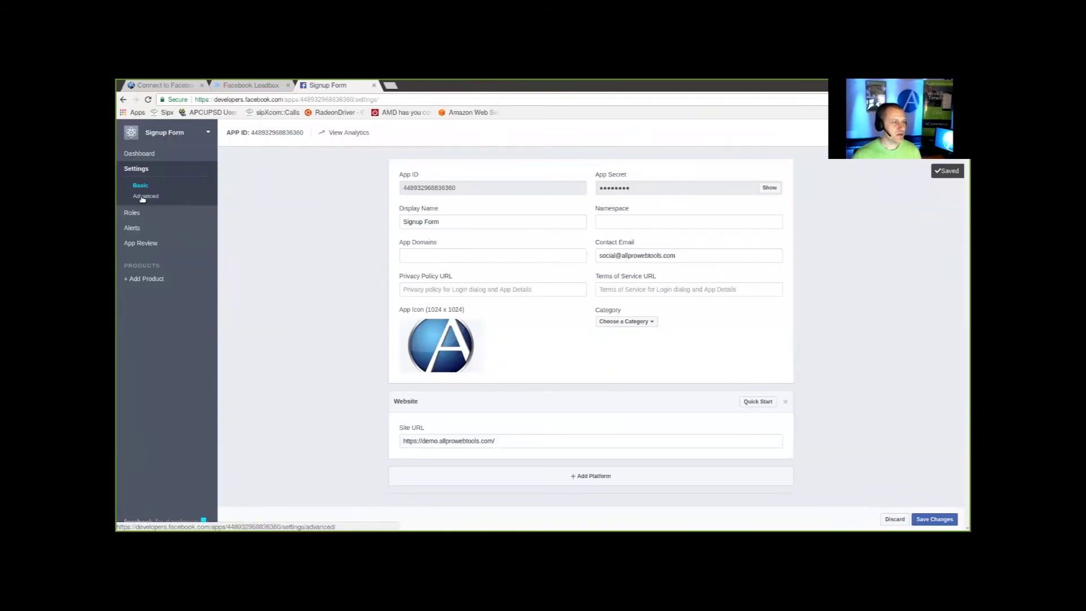
- Make the Signup Form app public through App Review, choosing the Business category, and check its public status text
{"action": "left_click", "coordinate": [140, 244]}
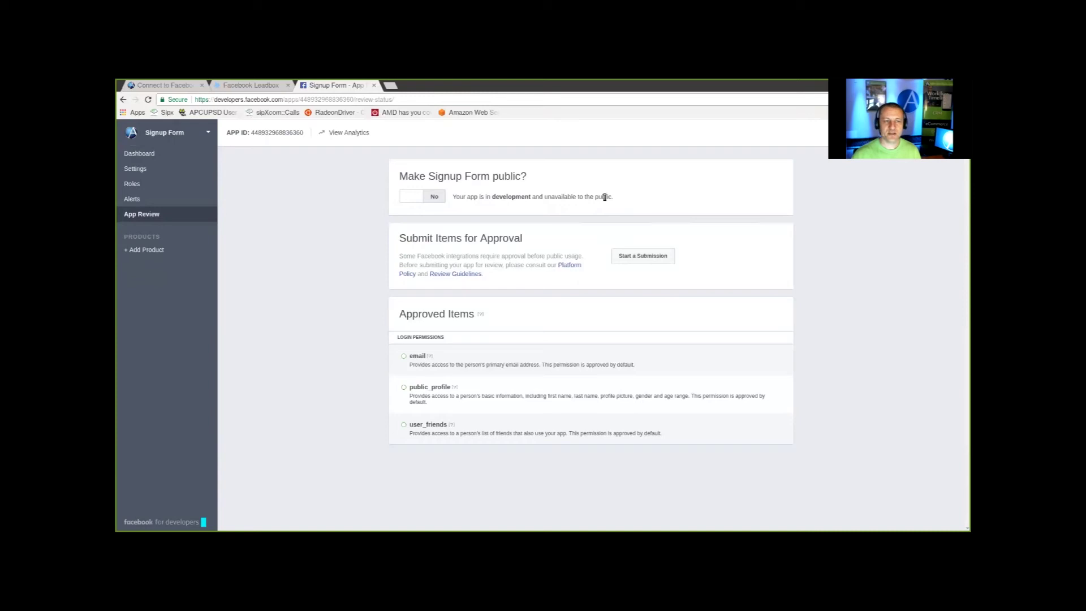
{"action": "left_click", "coordinate": [417, 195]}
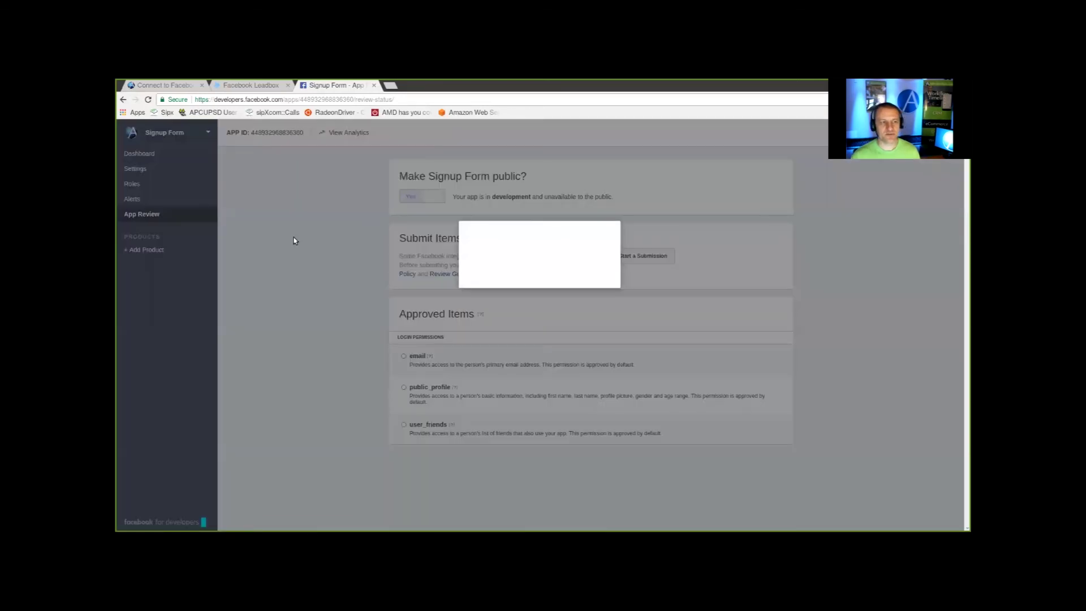
{"action": "left_click", "coordinate": [498, 288]}
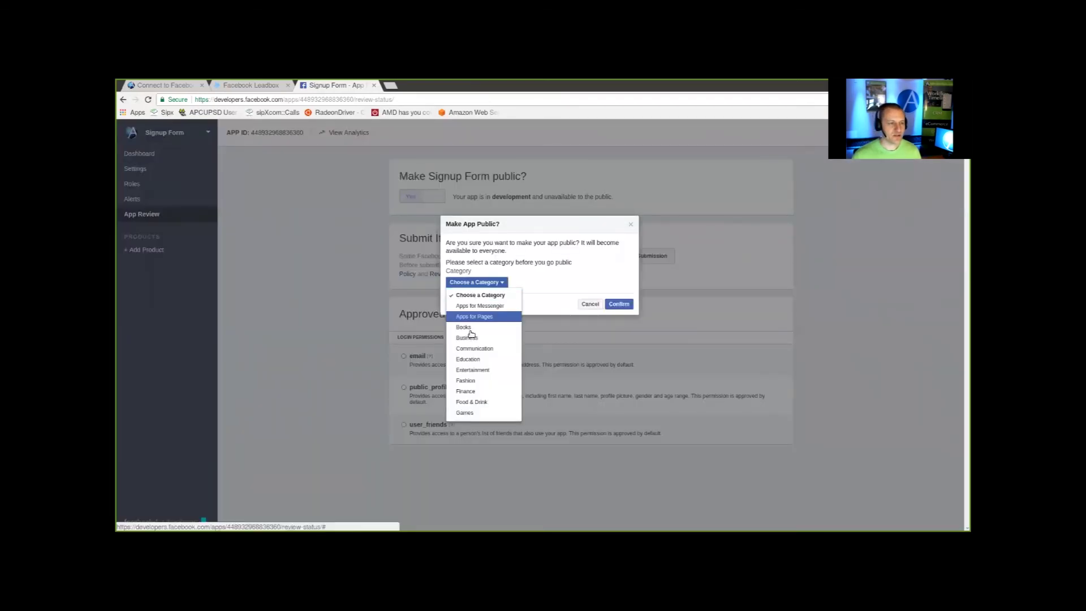
{"action": "left_click", "coordinate": [470, 338]}
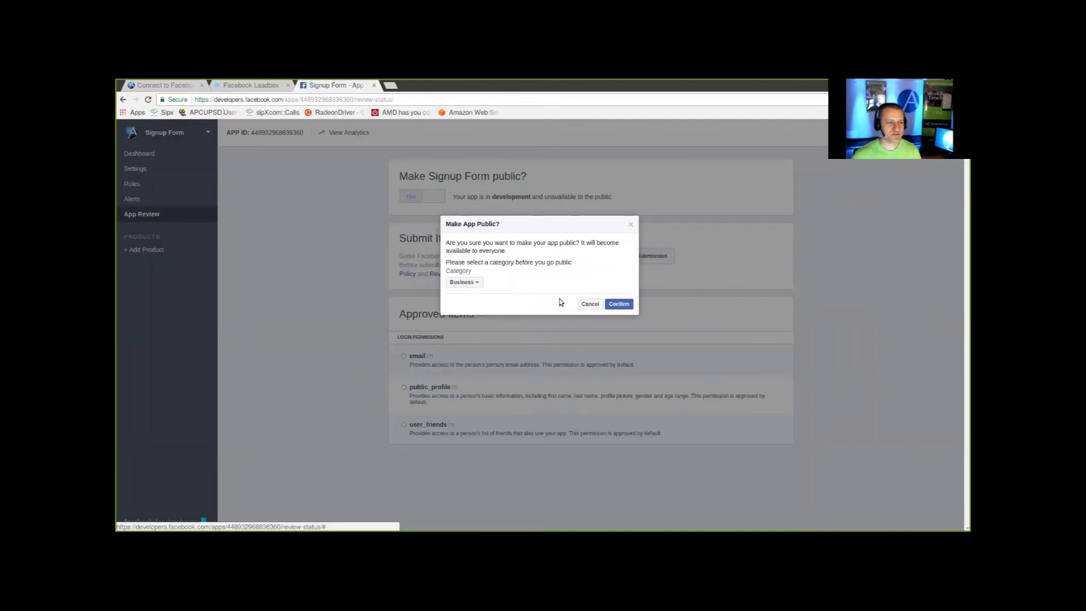
{"action": "left_click", "coordinate": [618, 304]}
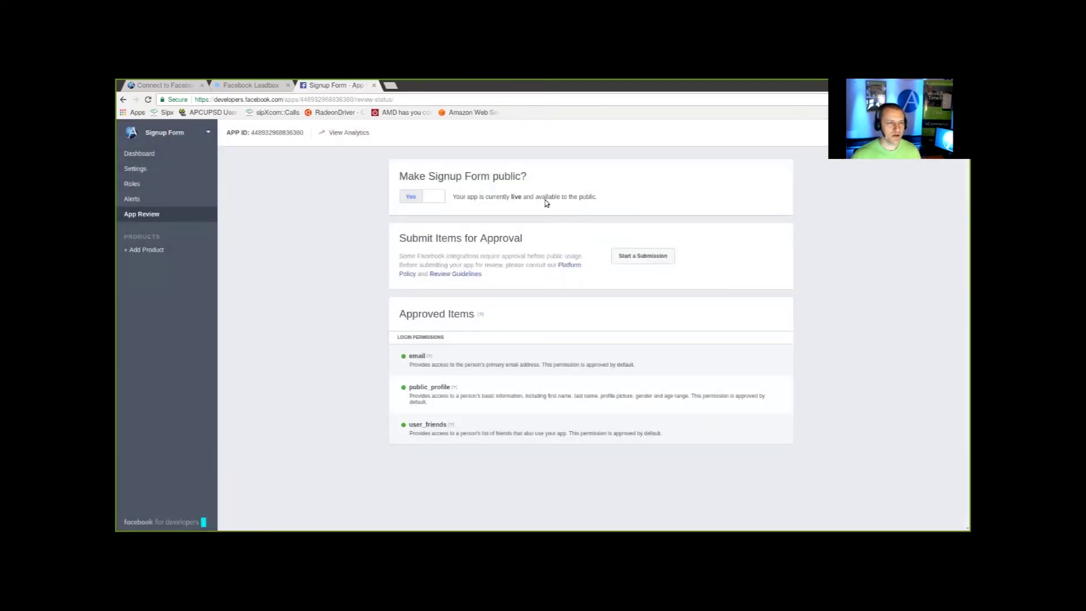
{"action": "left_click_drag", "start_coordinate": [494, 196], "coordinate": [594, 197]}
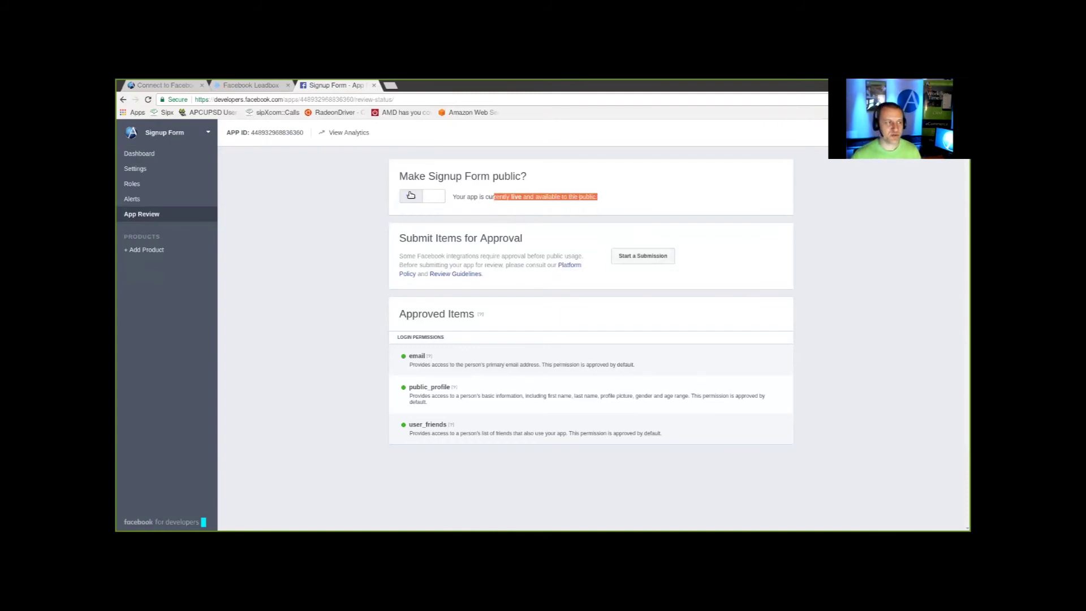
- Go back to the AllProWebTools console's Sign-Up Boxes under Contacts and start a new Facebook sign-up box
{"action": "left_click", "coordinate": [246, 86]}
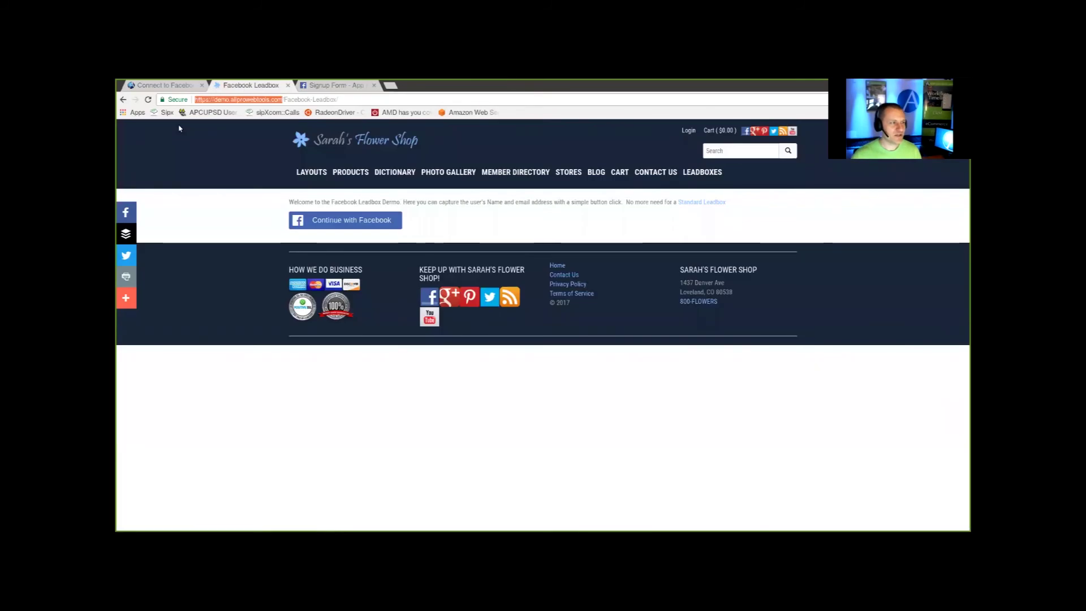
{"action": "left_click", "coordinate": [186, 86]}
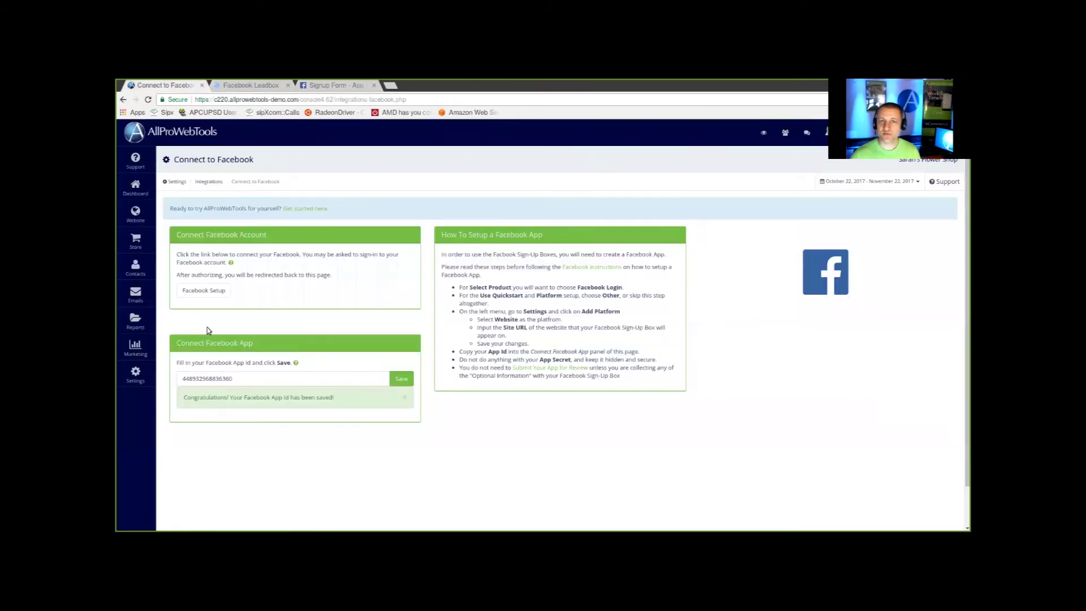
{"action": "mouse_move", "coordinate": [139, 295]}
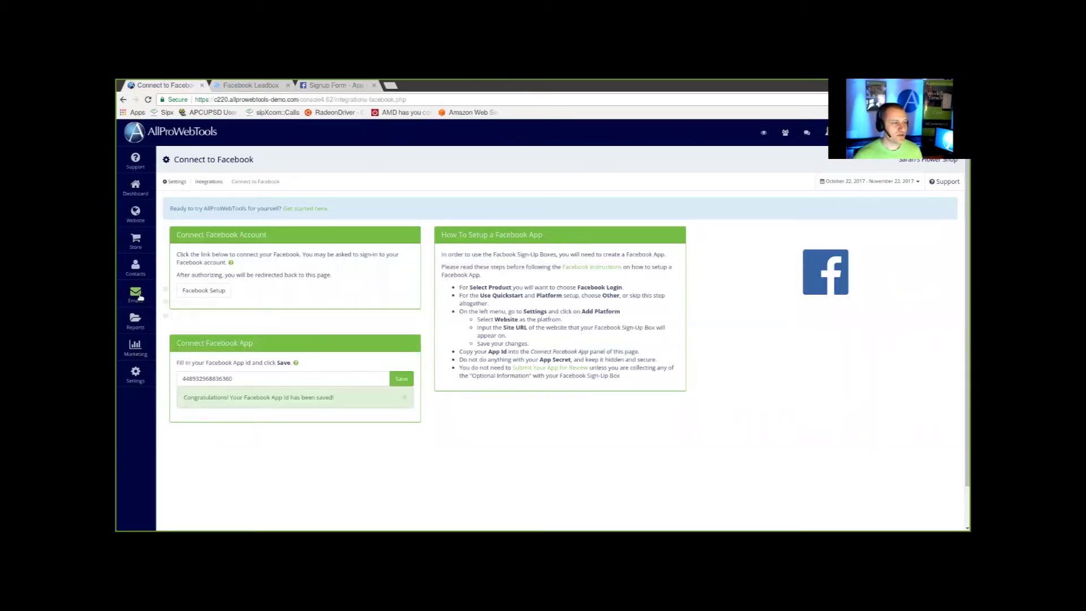
{"action": "mouse_move", "coordinate": [137, 268]}
{"action": "left_click", "coordinate": [191, 276]}
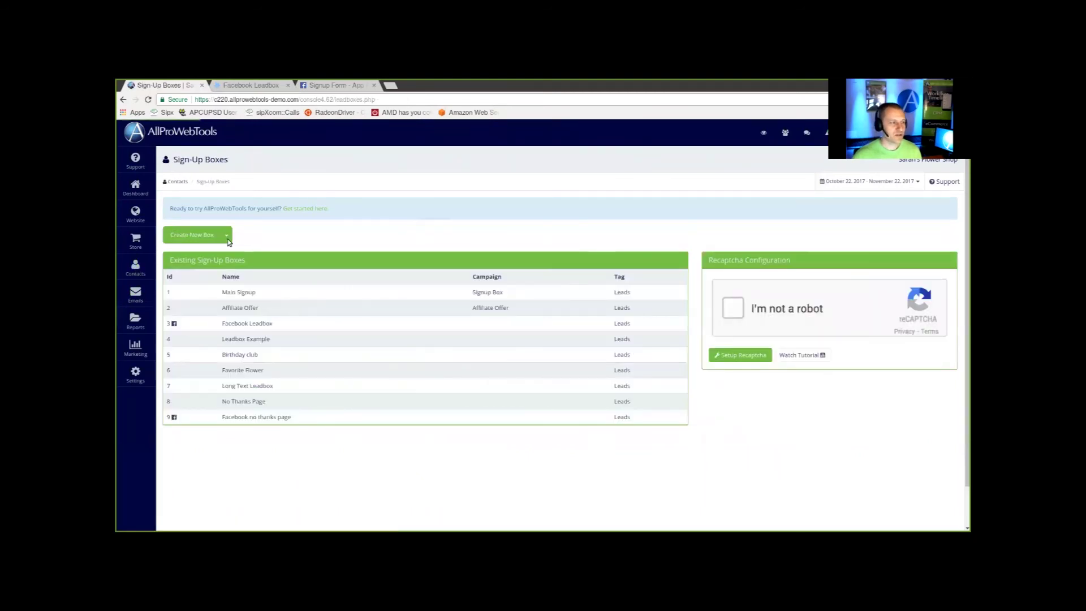
{"action": "left_click", "coordinate": [227, 235]}
{"action": "left_click", "coordinate": [194, 266]}
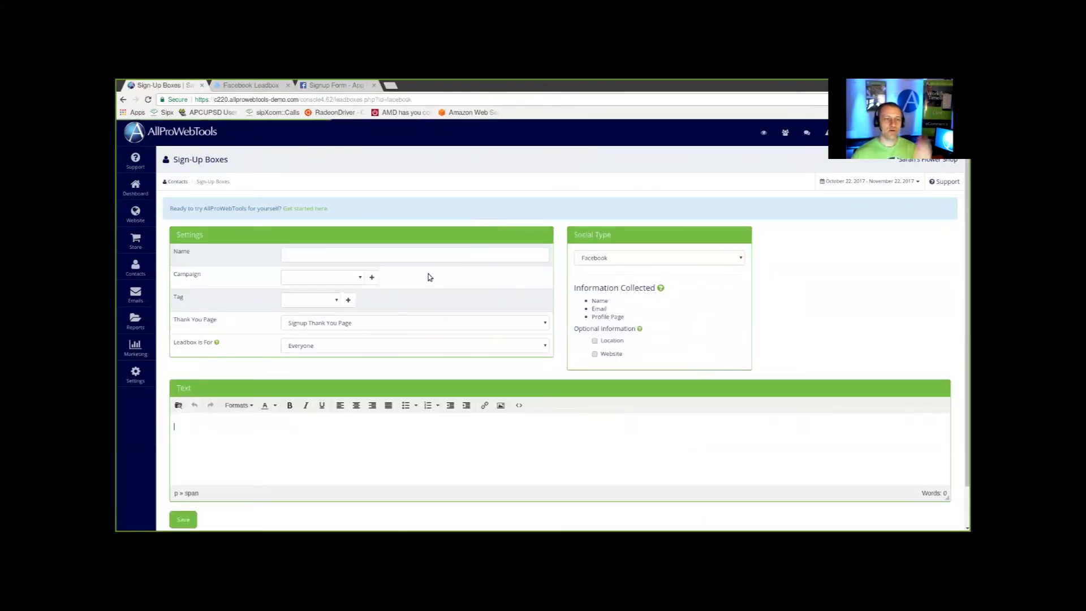
- Name the new Facebook sign-up box Facebook Leadbox2
{"action": "left_click", "coordinate": [390, 255]}
{"action": "type", "text": "Fa"}
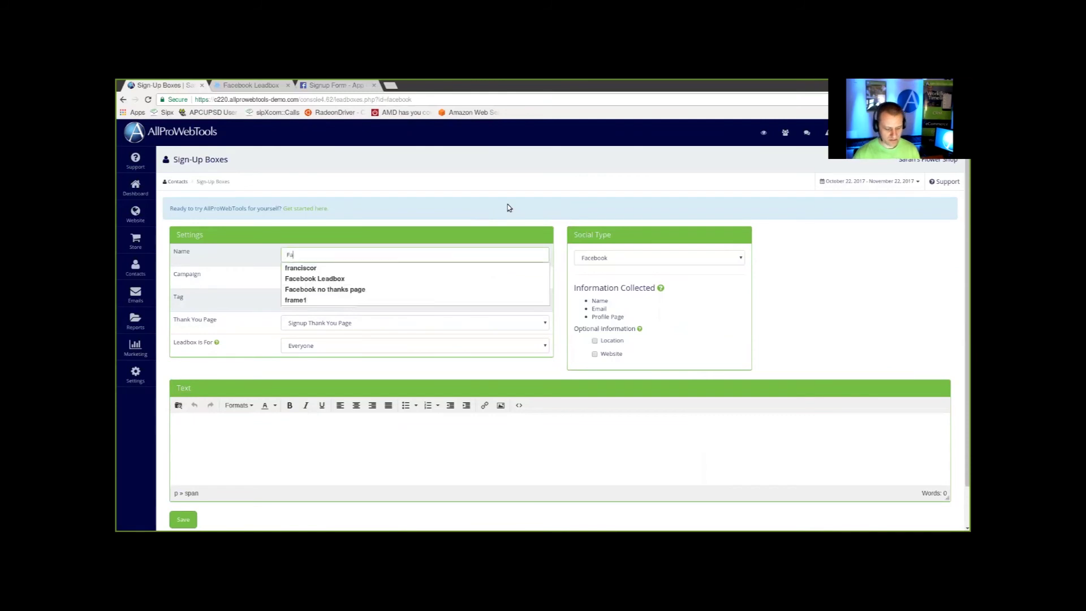
{"action": "type", "text": "cebook Lead"}
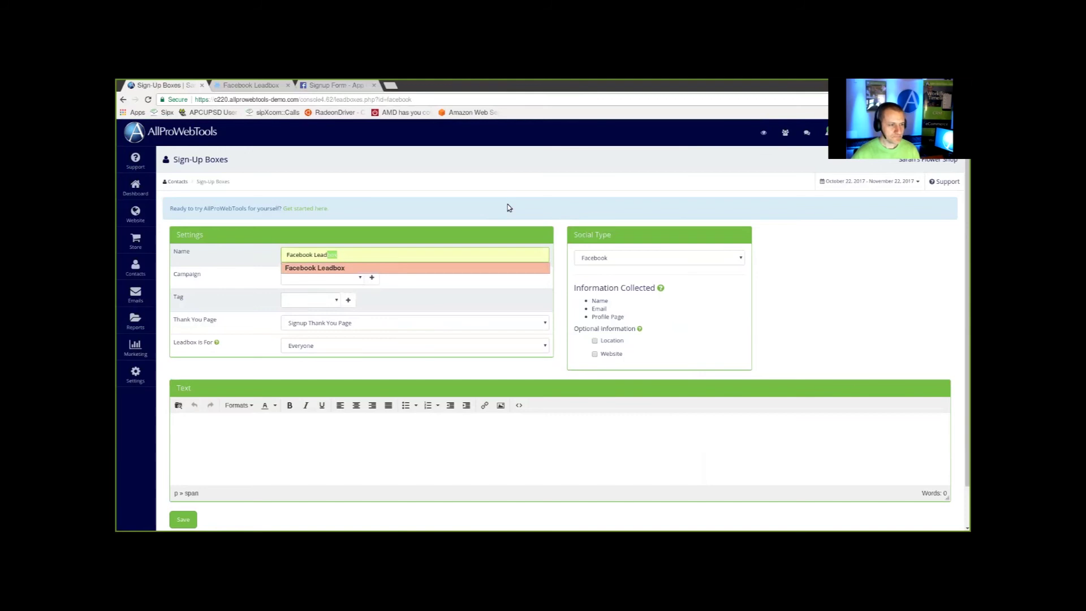
{"action": "key", "text": "Return"}
{"action": "type", "text": "2"}
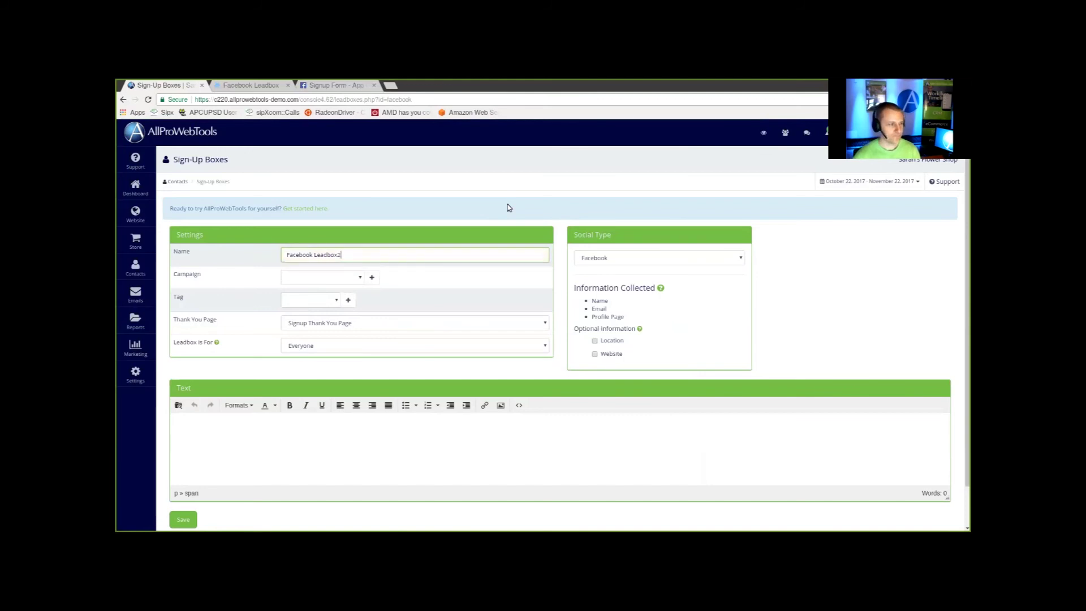
- Assign the Affiliate Offer campaign and the Leads tag to the new sign-up box
{"action": "left_click", "coordinate": [356, 275]}
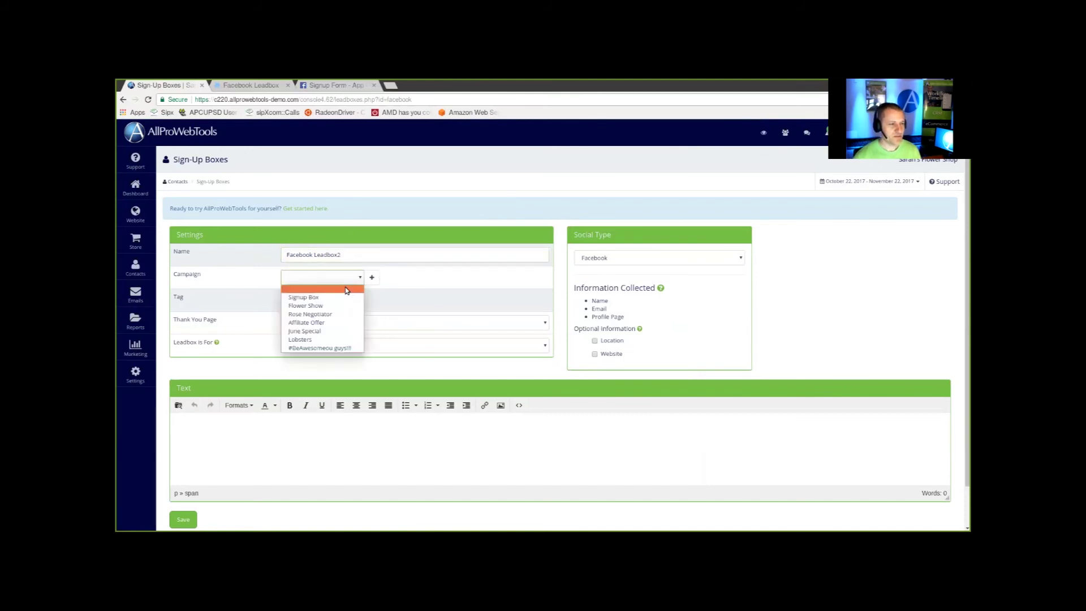
{"action": "left_click", "coordinate": [318, 324]}
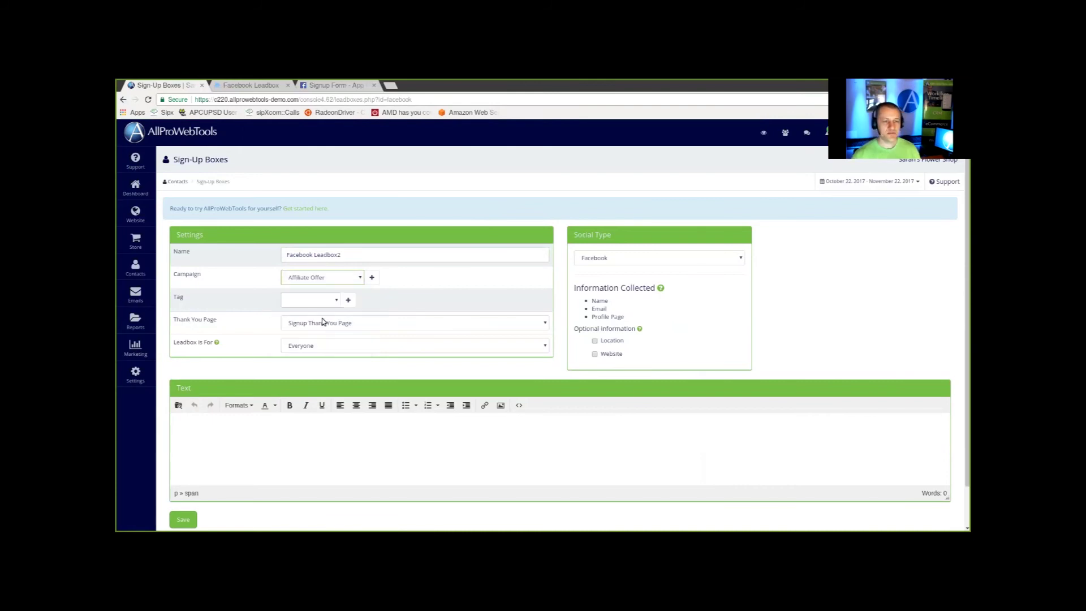
{"action": "left_click", "coordinate": [325, 302]}
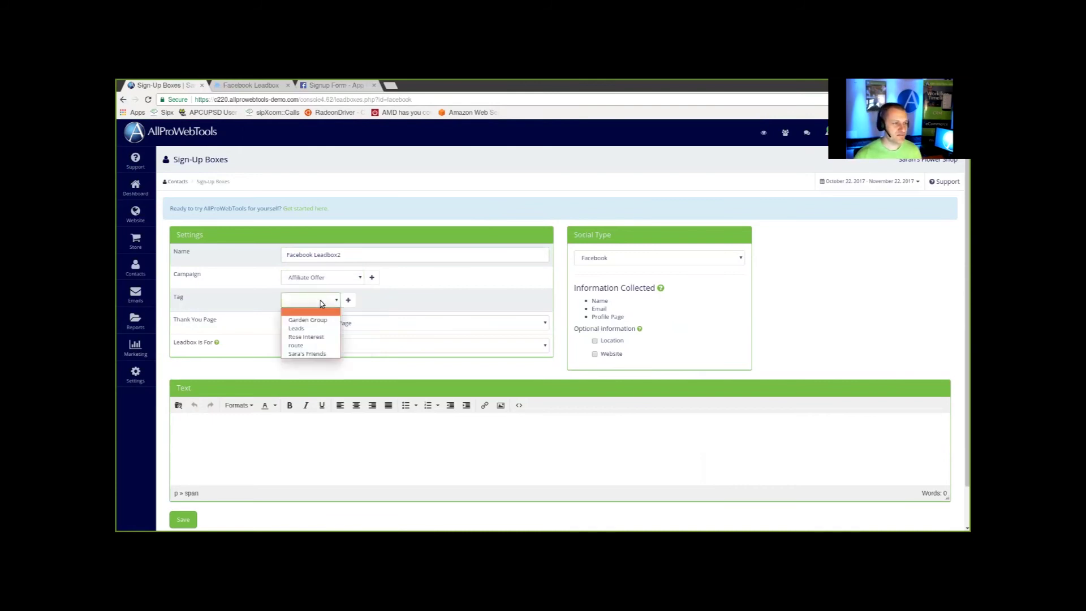
{"action": "left_click", "coordinate": [310, 326]}
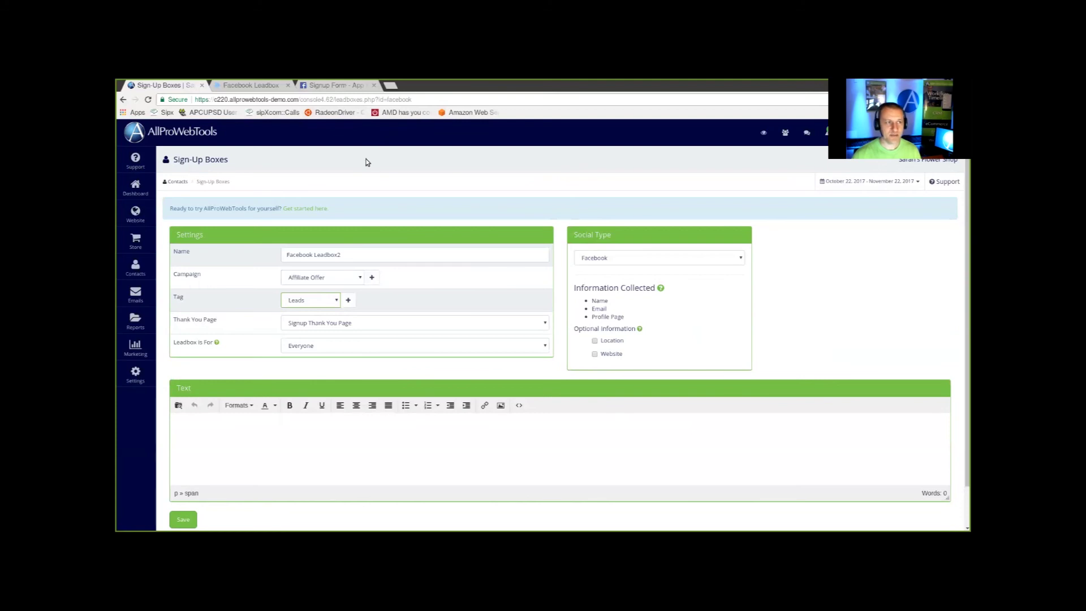
- Look over the Signup Form app's public status and approved items on Facebook for Developers, and return to the AllProWebTools console
{"action": "left_click", "coordinate": [343, 87]}
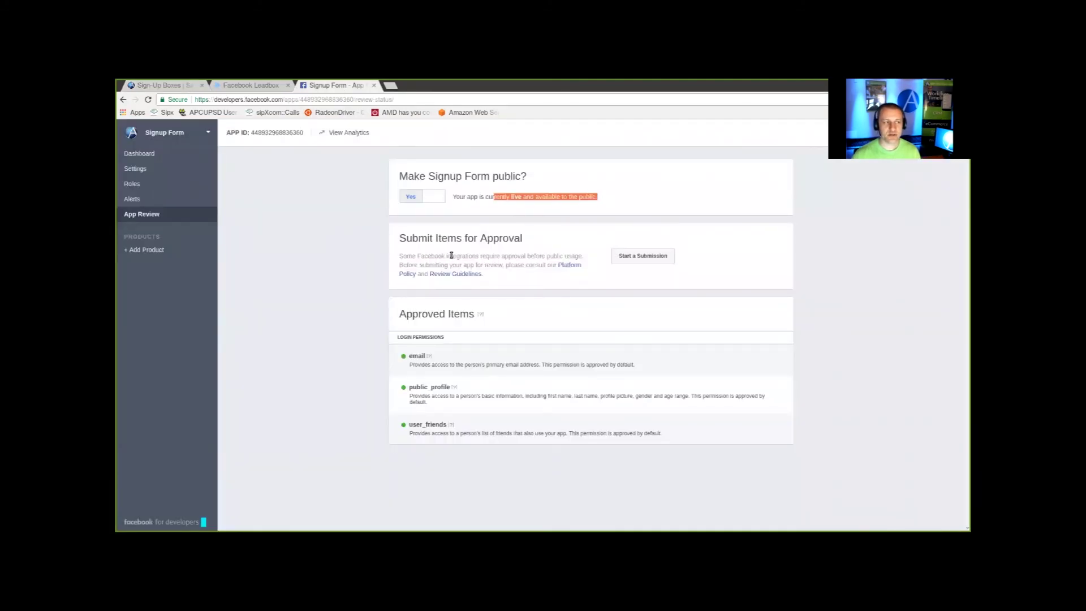
{"action": "key", "text": "ctrl+1"}
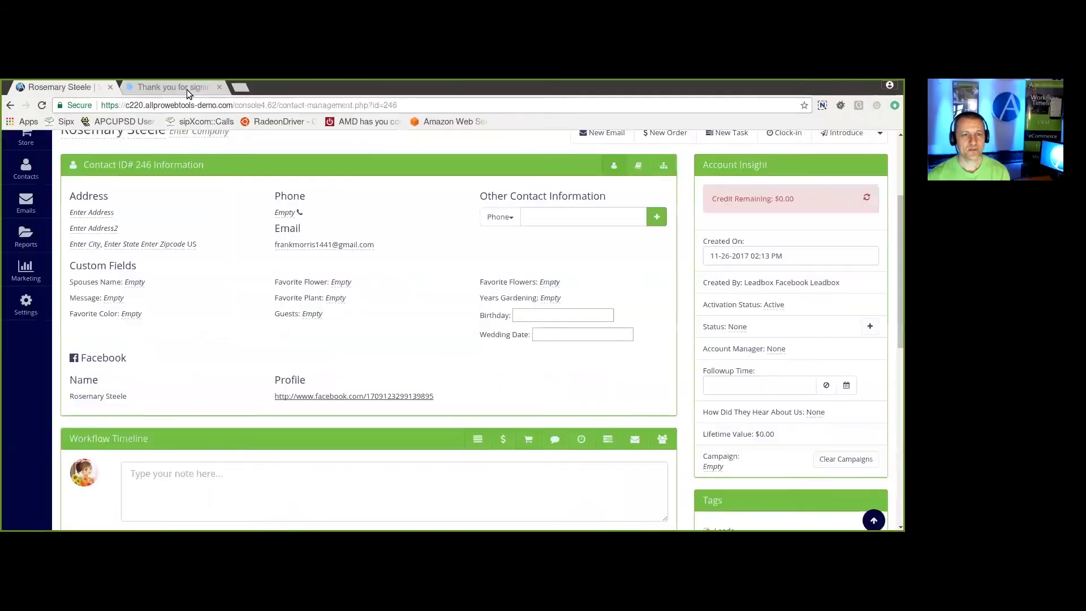
- Review the flower shop's sign-up thank-you page and the contact record of the person who signed up through Facebook
{"action": "left_click", "coordinate": [187, 90]}
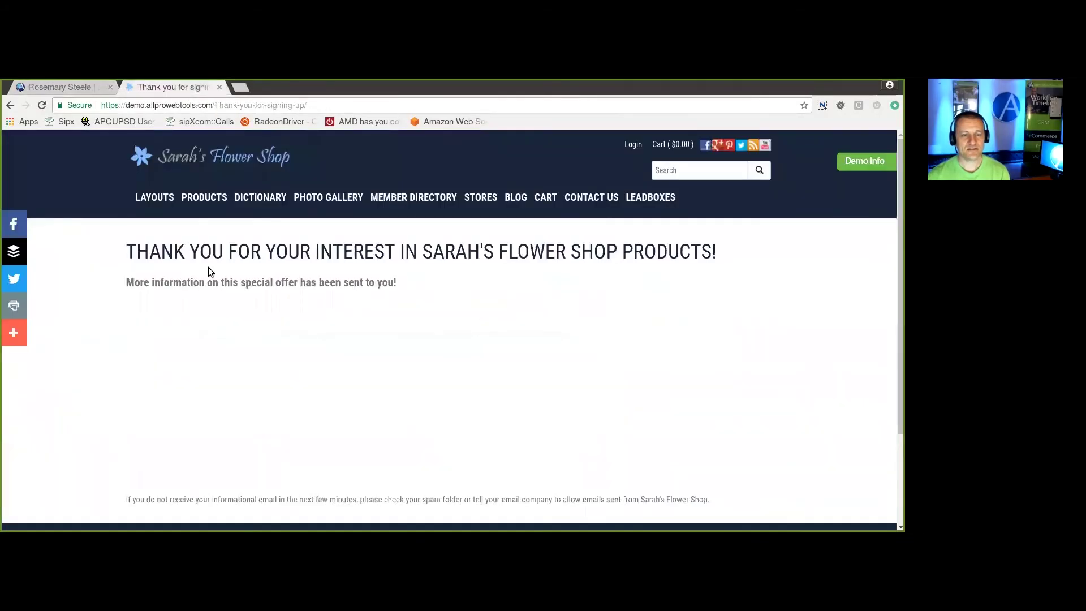
{"action": "left_click", "coordinate": [71, 88]}
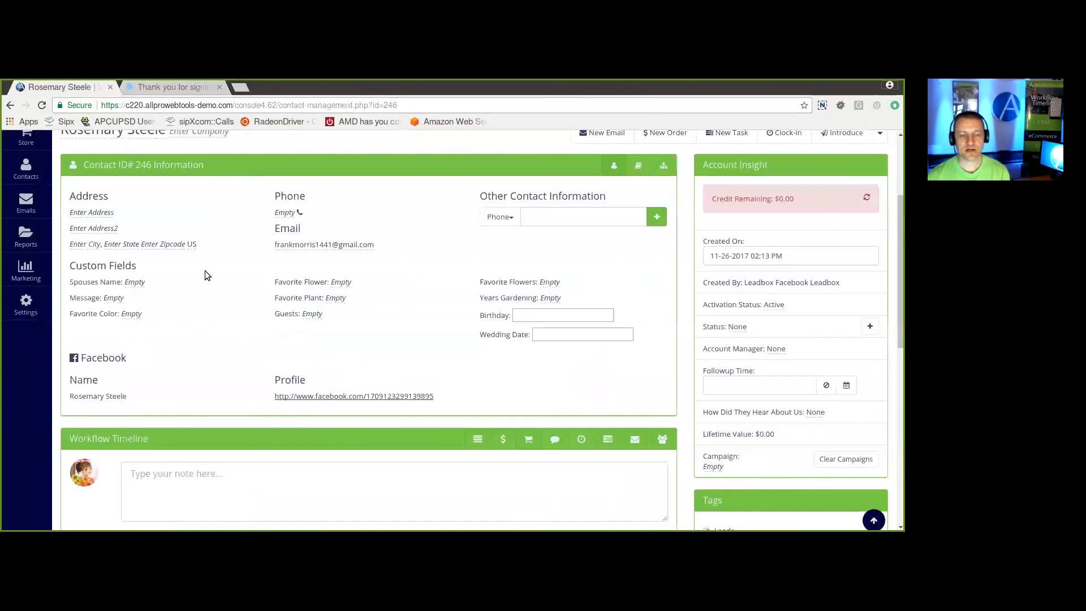
{"action": "scroll", "coordinate": [376, 278], "scroll_direction": "up", "scroll_amount": 3}
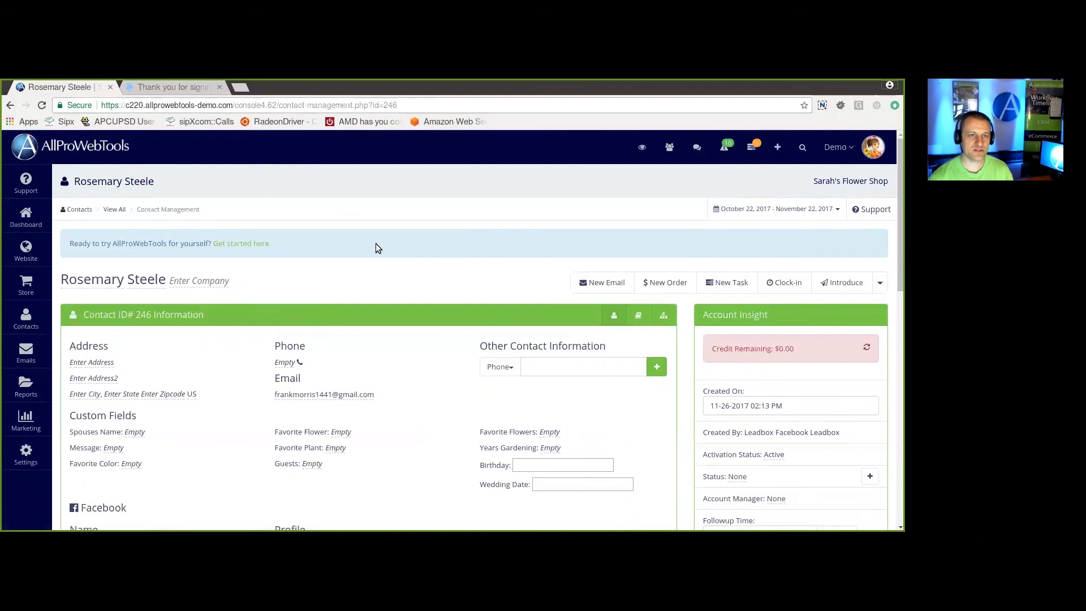
- Return to the Sarah's Flower Shop demo site and open its Facebook Leadbox page
{"action": "left_click", "coordinate": [192, 87]}
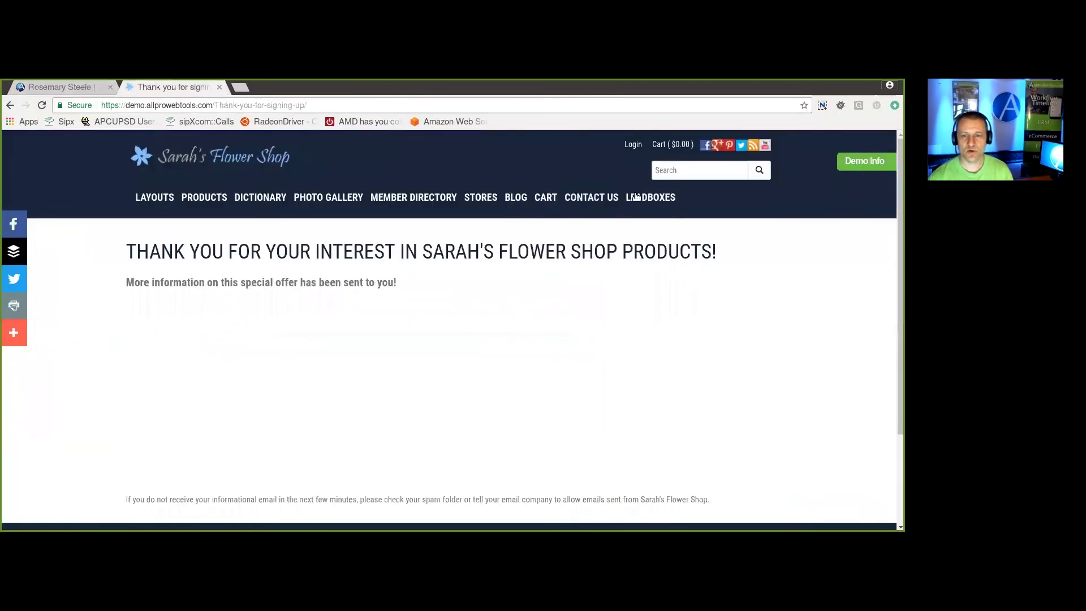
{"action": "mouse_move", "coordinate": [637, 197]}
{"action": "left_click", "coordinate": [668, 229]}
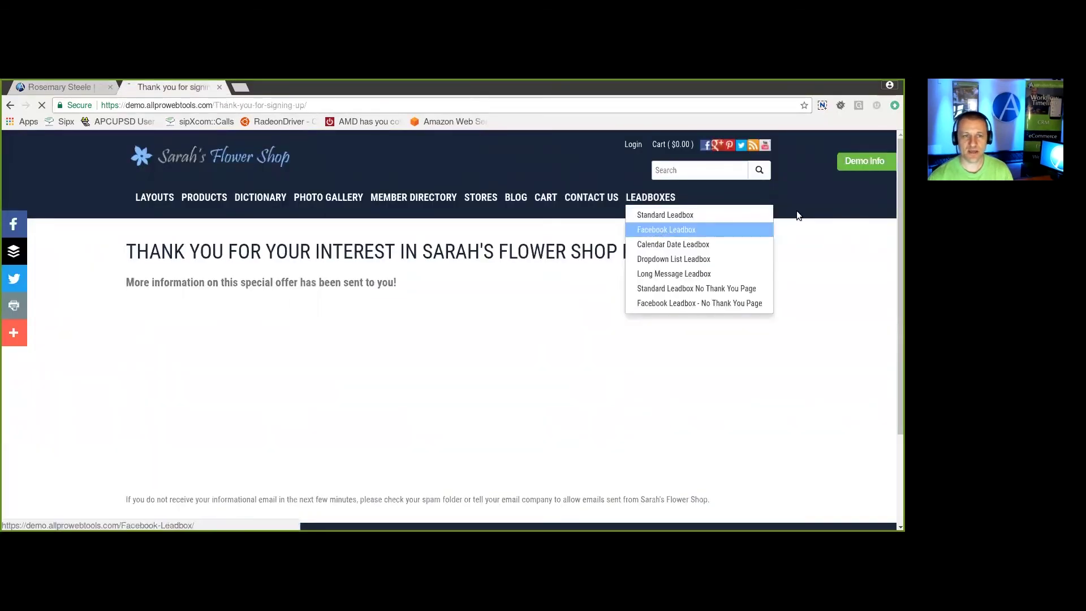